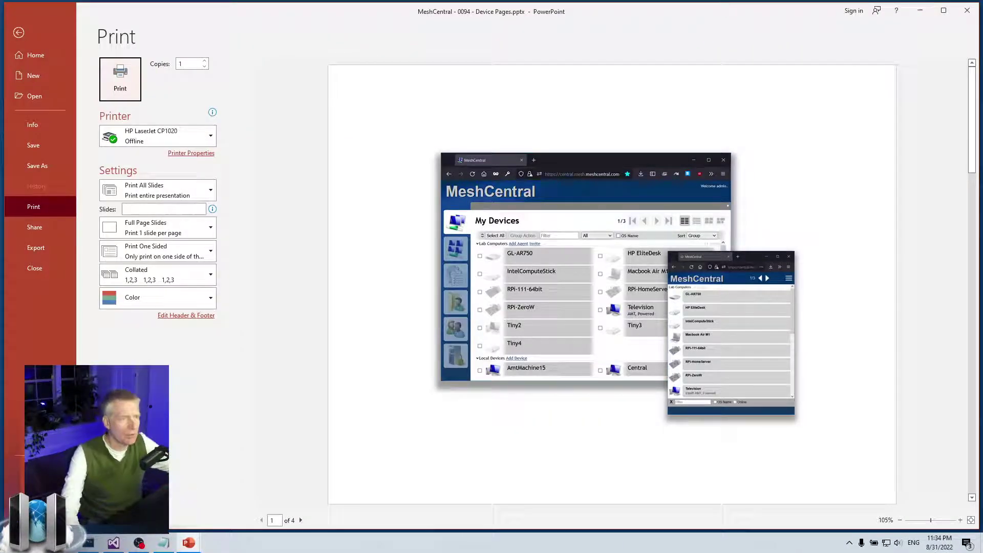
# Leave the Print backstage and return to editing the MeshCentral device pages deck
pyautogui.click(354, 106)
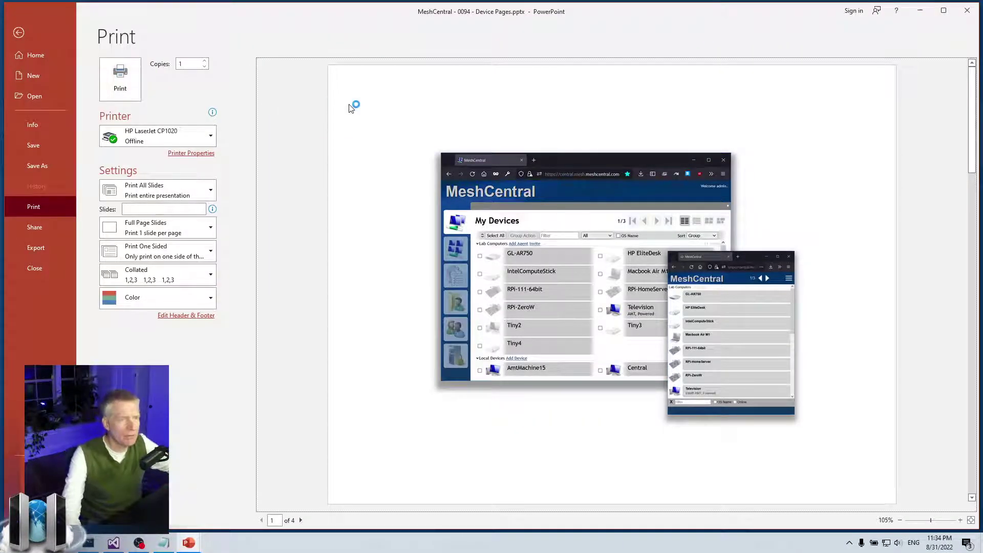
pyautogui.click(20, 32)
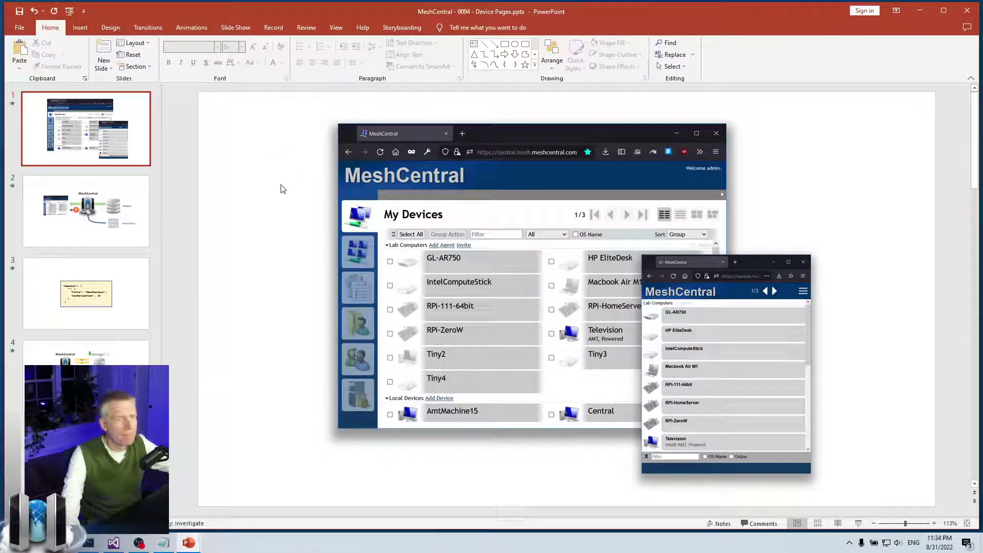
pyautogui.click(138, 138)
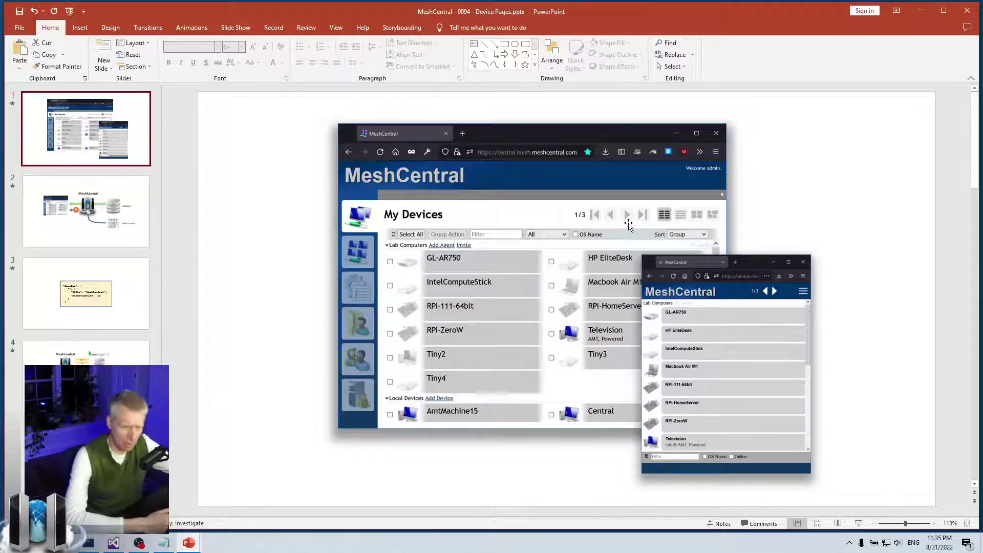
# Show slide 2, the MeshCentral diagram with Database and Event Stream
pyautogui.click(141, 228)
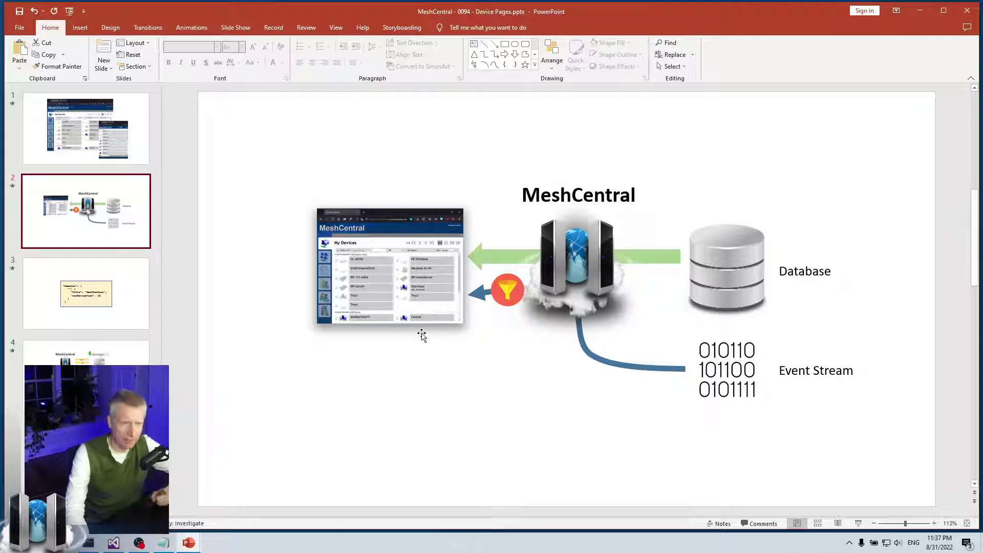
# Show slide 3 with the domains JSON setting maxDeviceView to 15
pyautogui.click(128, 304)
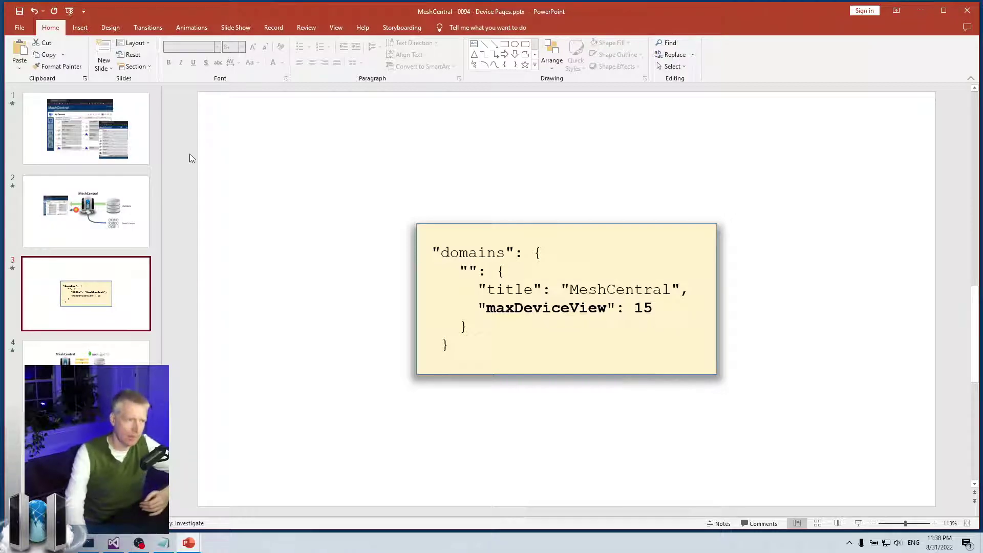
pyautogui.click(115, 134)
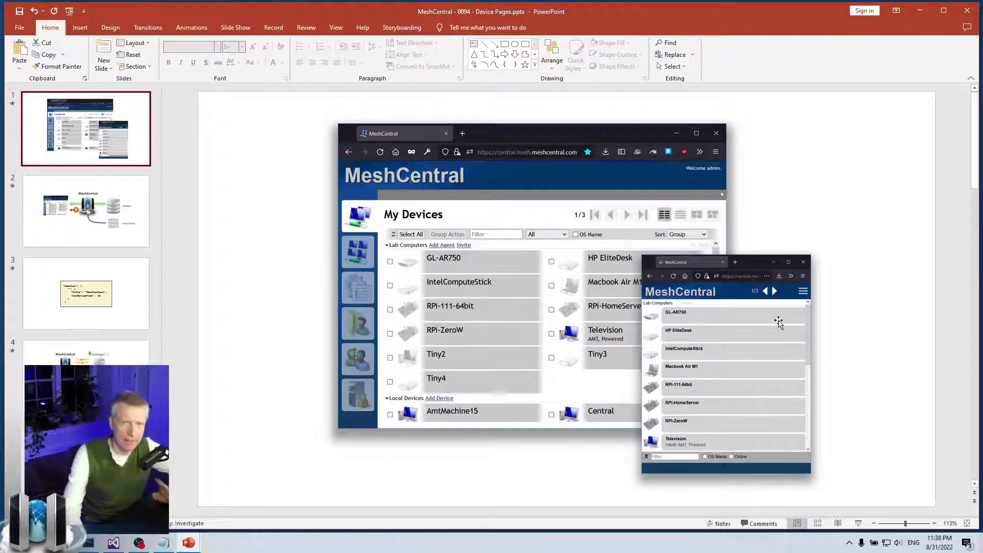
pyautogui.click(128, 301)
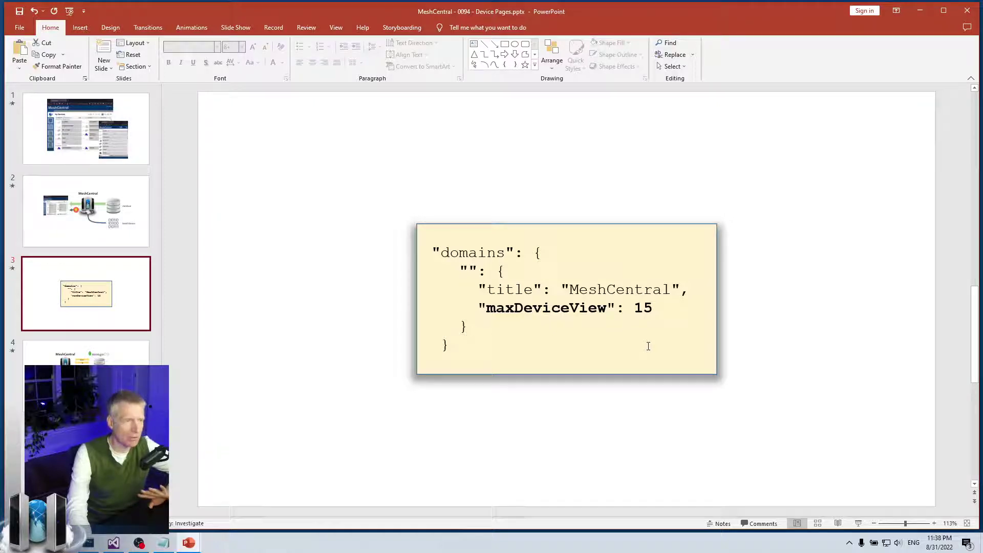
pyautogui.press('pagedown')
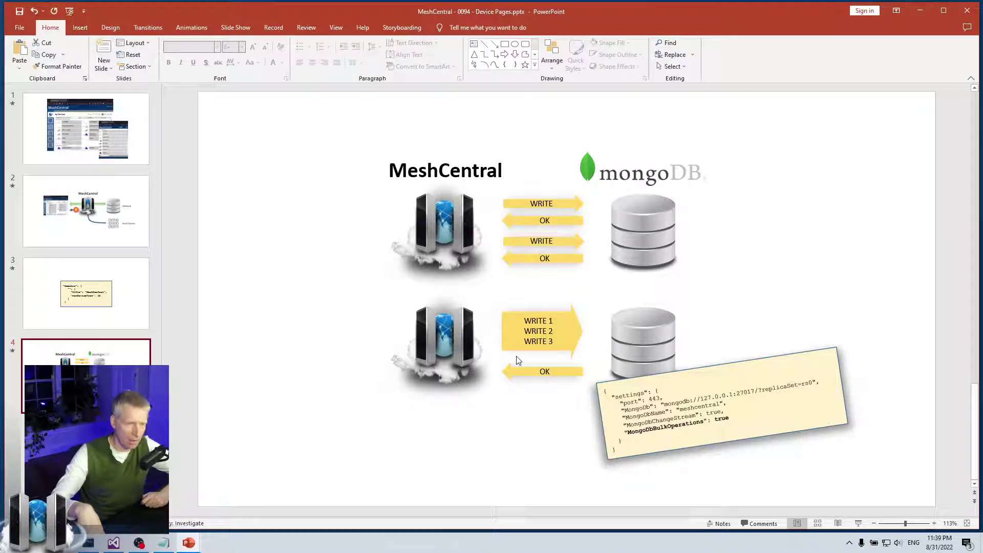
pyautogui.click(122, 157)
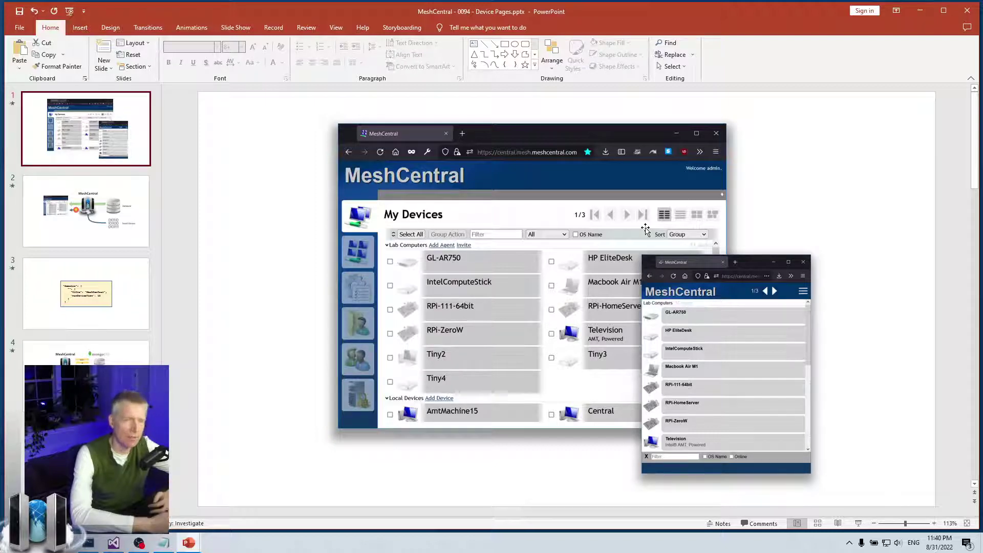
pyautogui.click(87, 315)
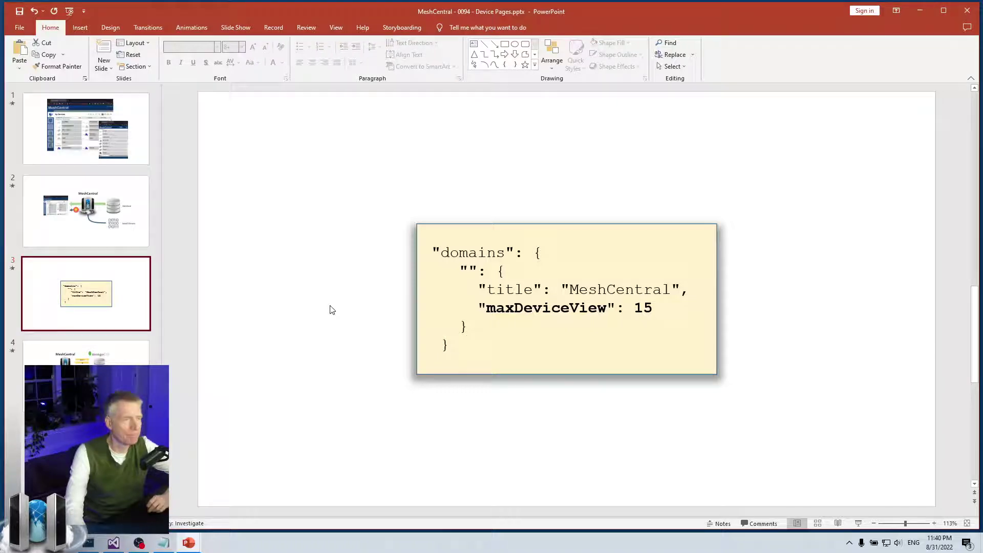
# Return to slide 1 of MeshCentral screenshots and minimize PowerPoint to the desktop
pyautogui.click(132, 139)
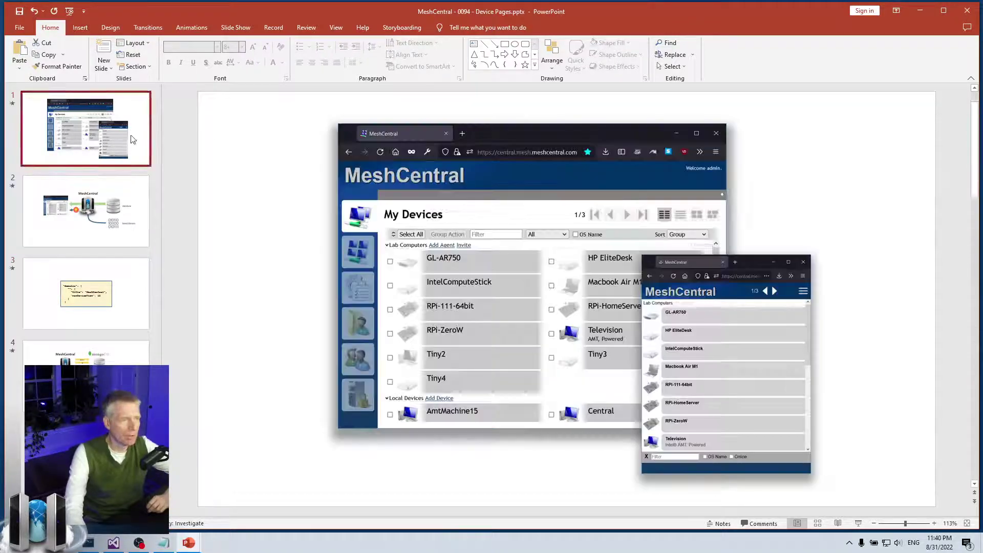
pyautogui.click(922, 14)
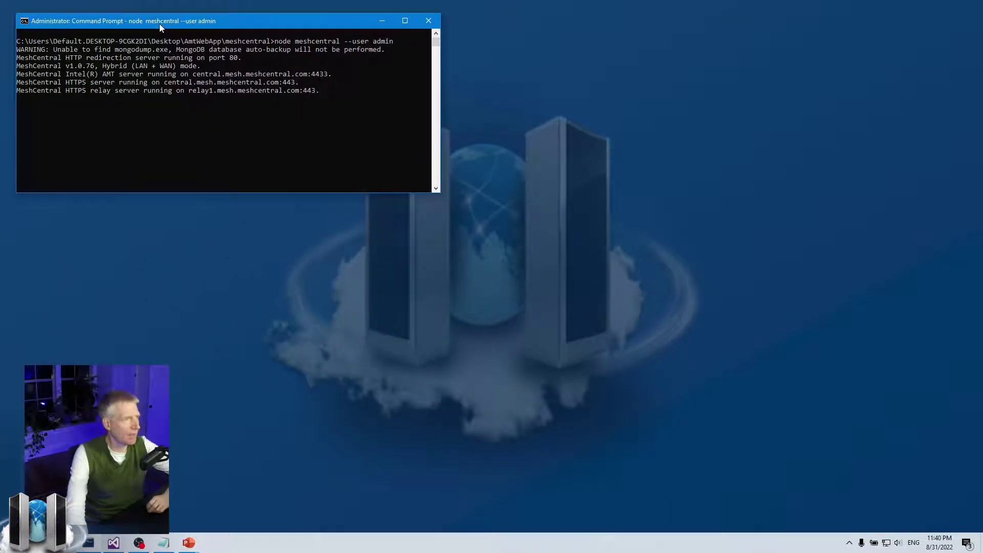
# Arrange the server console and MeshCentral browser windows side by side
pyautogui.moveTo(191, 133); pyautogui.dragTo(157, 16)
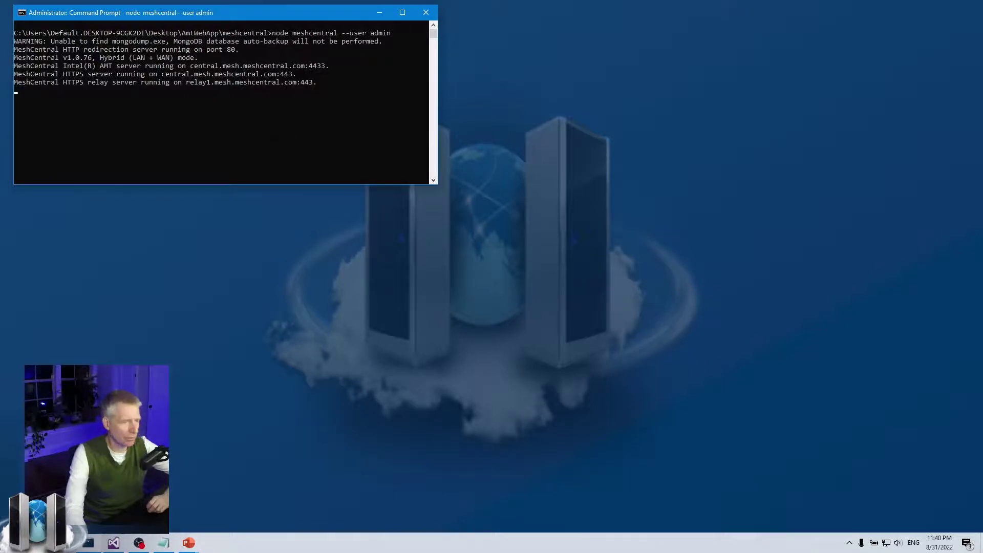
pyautogui.hotkey('alt', 'Tab')
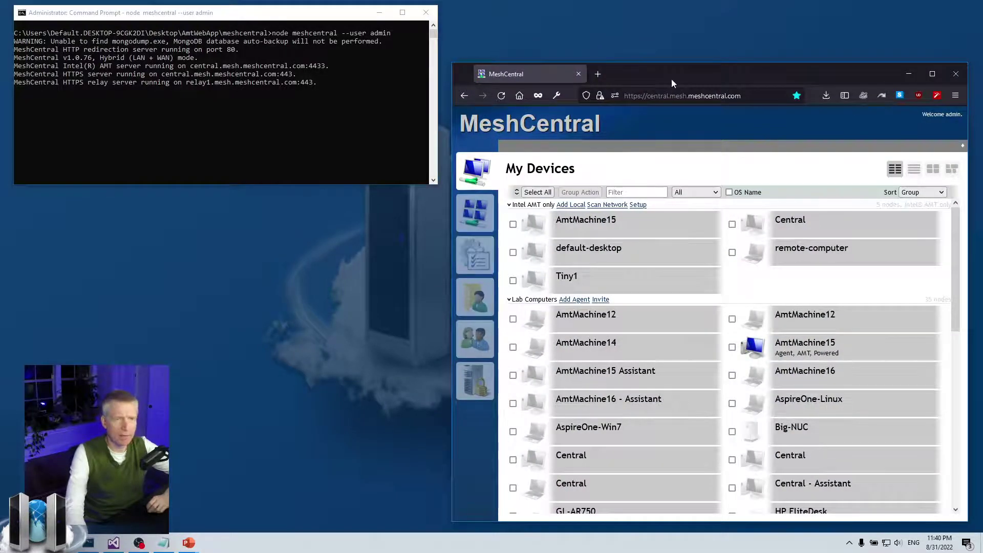
pyautogui.moveTo(671, 79); pyautogui.dragTo(666, 75)
pyautogui.scroll(-3, 697, 268)
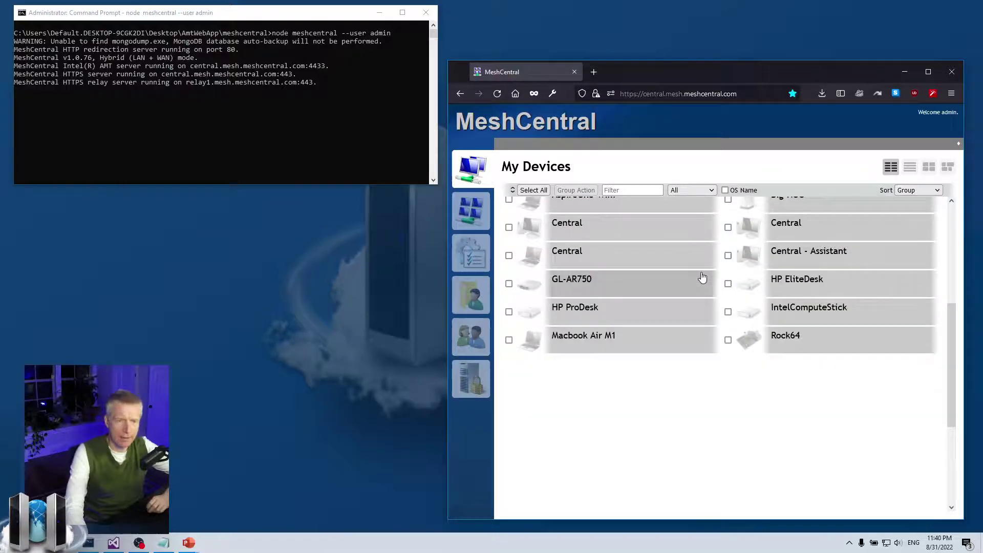
pyautogui.scroll(-5, 702, 279)
pyautogui.scroll(5, 713, 305)
pyautogui.scroll(5, 707, 296)
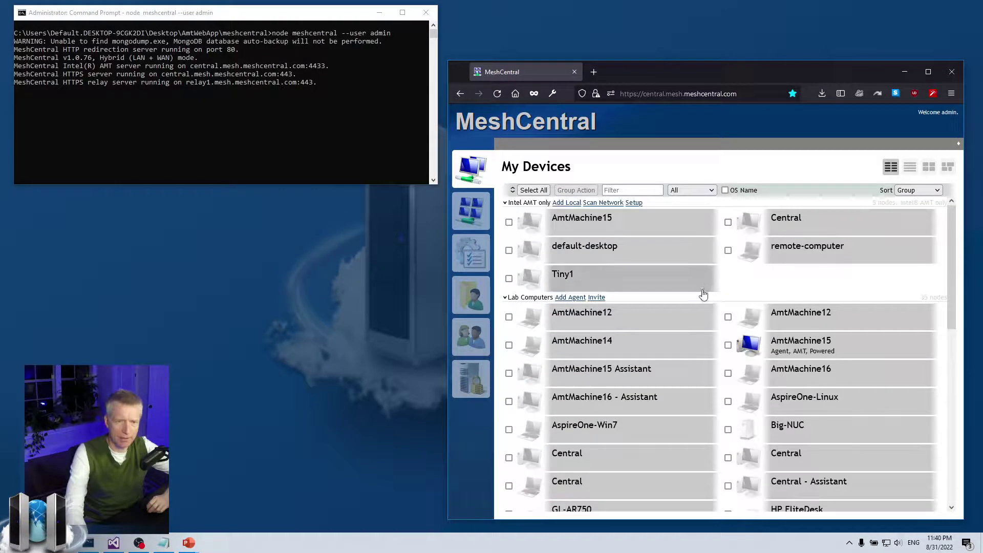
# Briefly connect to AmtMachine15's remote desktop, disconnect, and return to My Devices
pyautogui.click(806, 345)
pyautogui.click(570, 146)
pyautogui.click(524, 190)
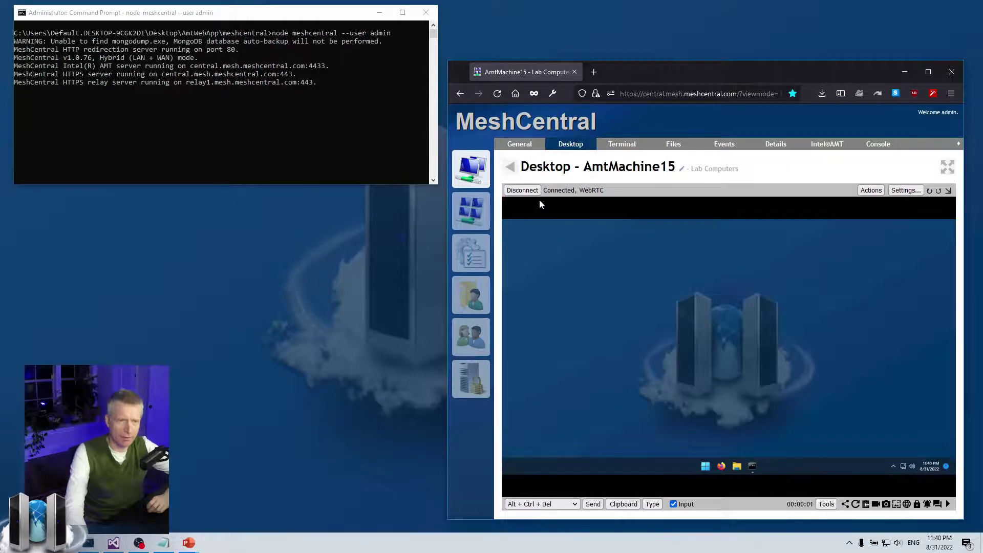
pyautogui.click(522, 190)
pyautogui.click(482, 183)
pyautogui.scroll(-5, 717, 281)
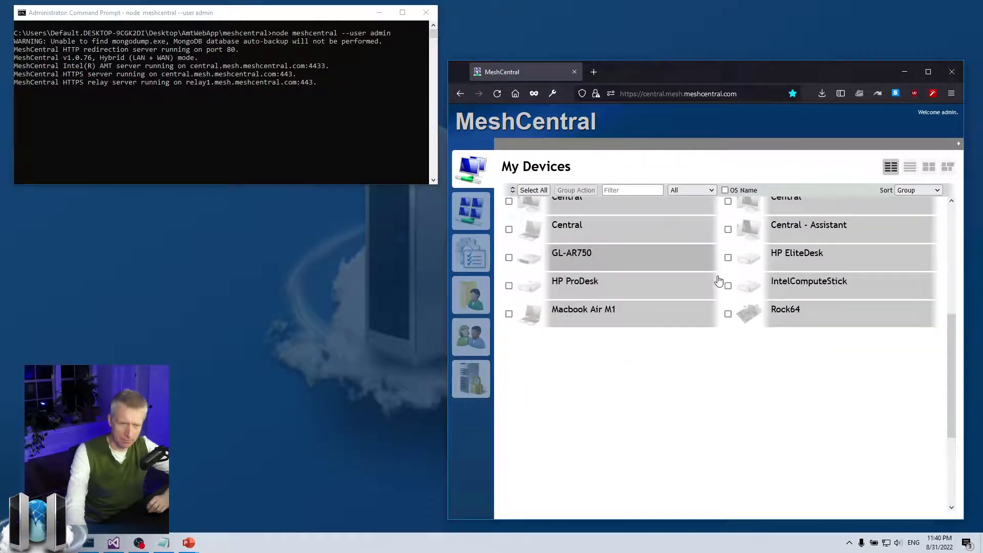
pyautogui.scroll(-5, 718, 281)
pyautogui.scroll(5, 717, 281)
pyautogui.scroll(5, 717, 281)
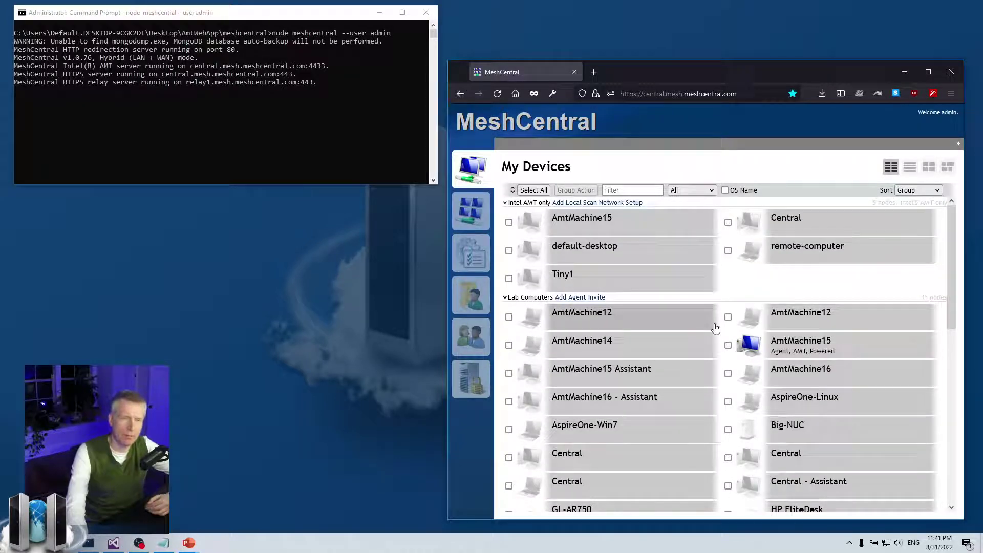
pyautogui.scroll(-1, 714, 328)
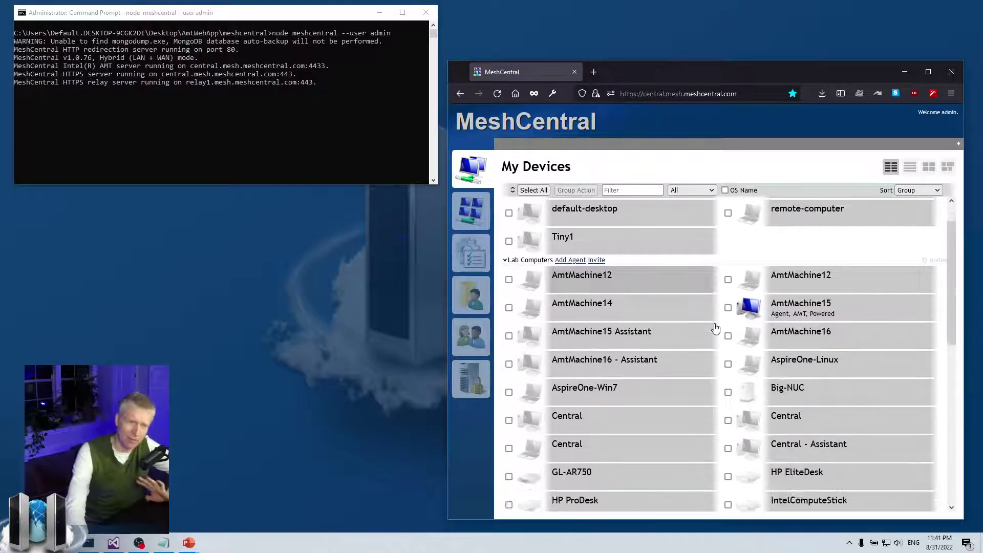
pyautogui.scroll(-3, 713, 328)
pyautogui.scroll(-3, 714, 327)
pyautogui.scroll(5, 714, 328)
pyautogui.scroll(1, 714, 328)
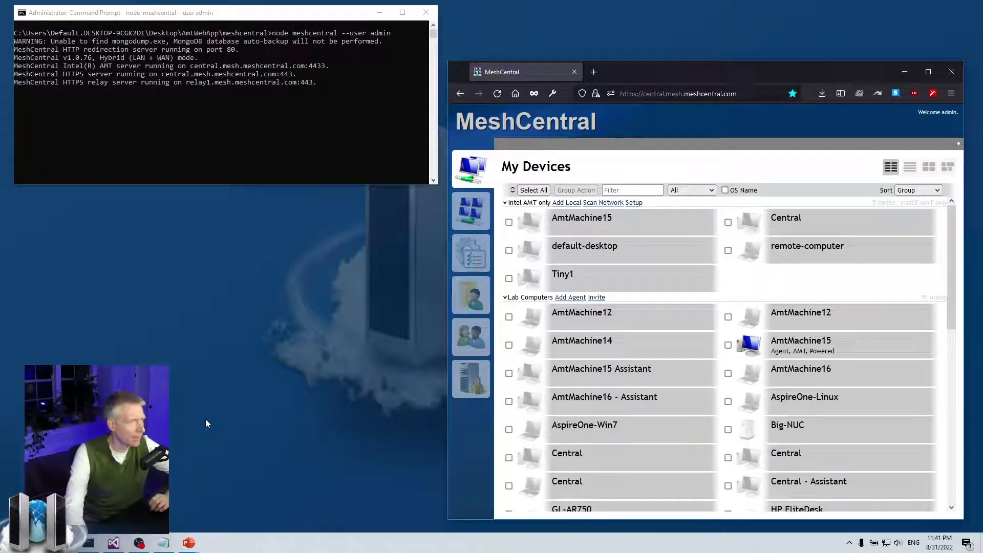
# Bring Visual Studio with config.json forward and review the MongoDb settings lines
pyautogui.click(112, 543)
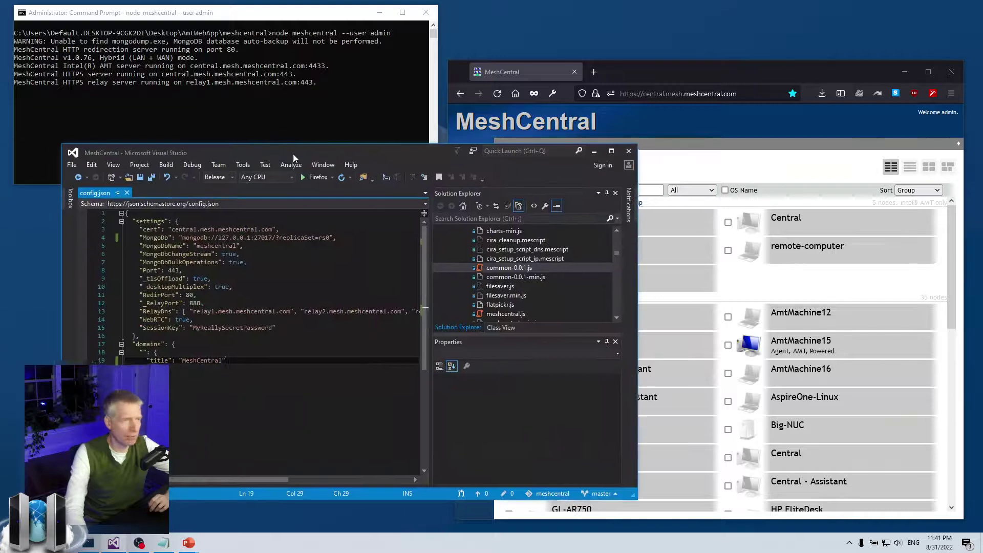
pyautogui.moveTo(293, 157); pyautogui.dragTo(400, 170)
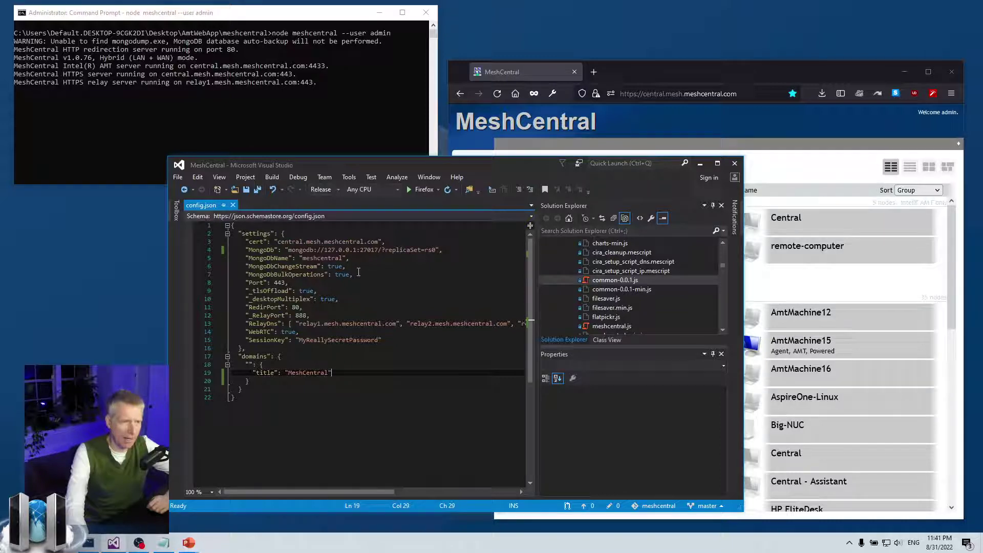
pyautogui.moveTo(353, 274); pyautogui.dragTo(194, 246)
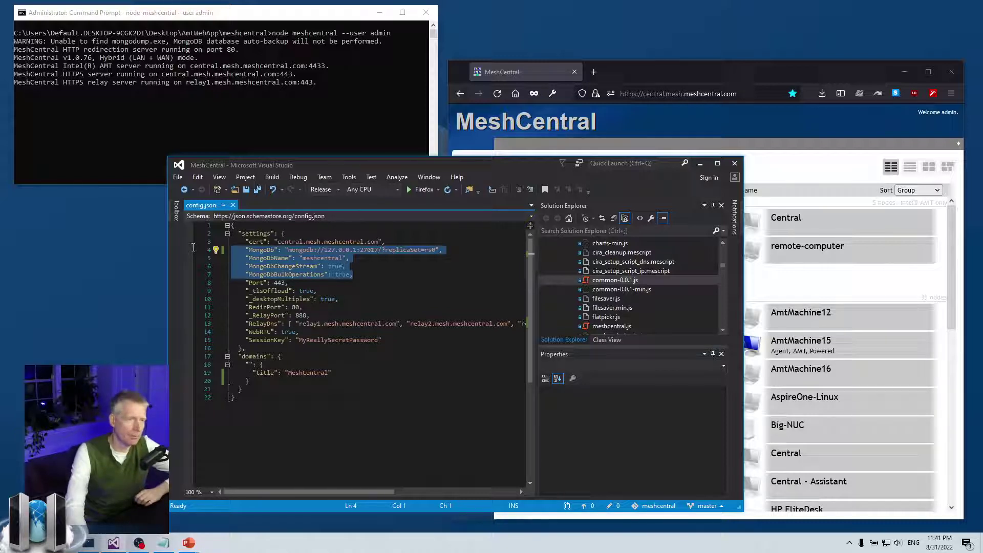
pyautogui.click(299, 275)
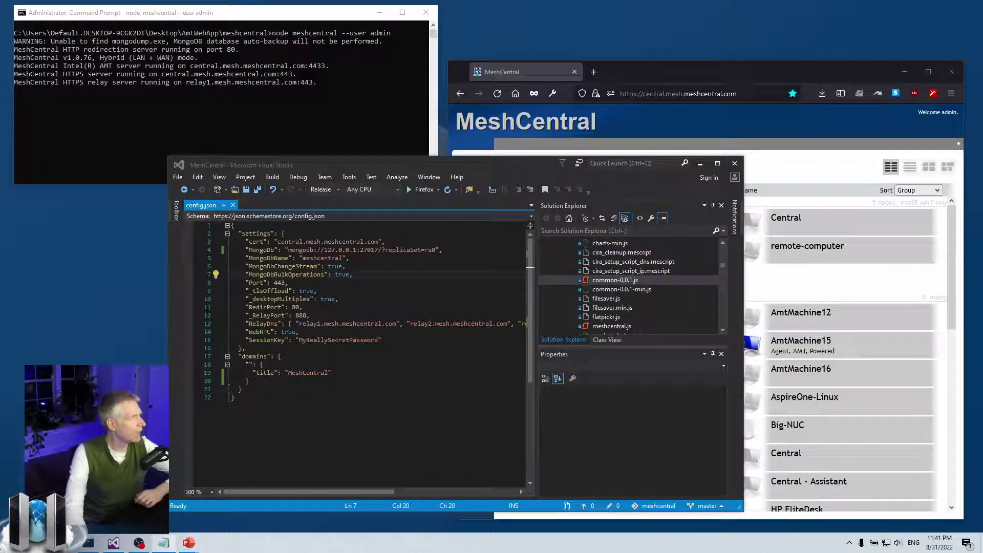
# Place the cursor at the end of the domain's "title": "MeshCentral" line
pyautogui.click(274, 369)
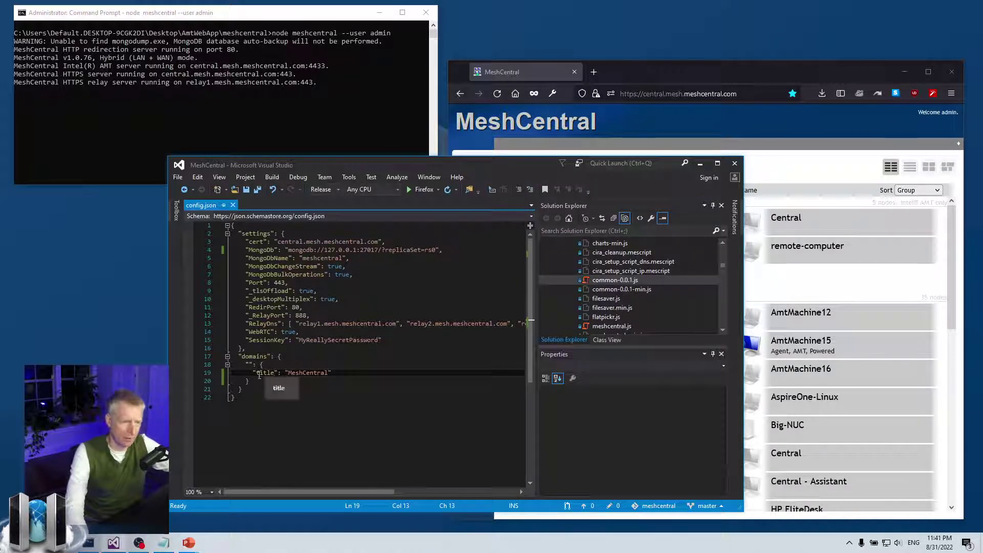
pyautogui.click(362, 373)
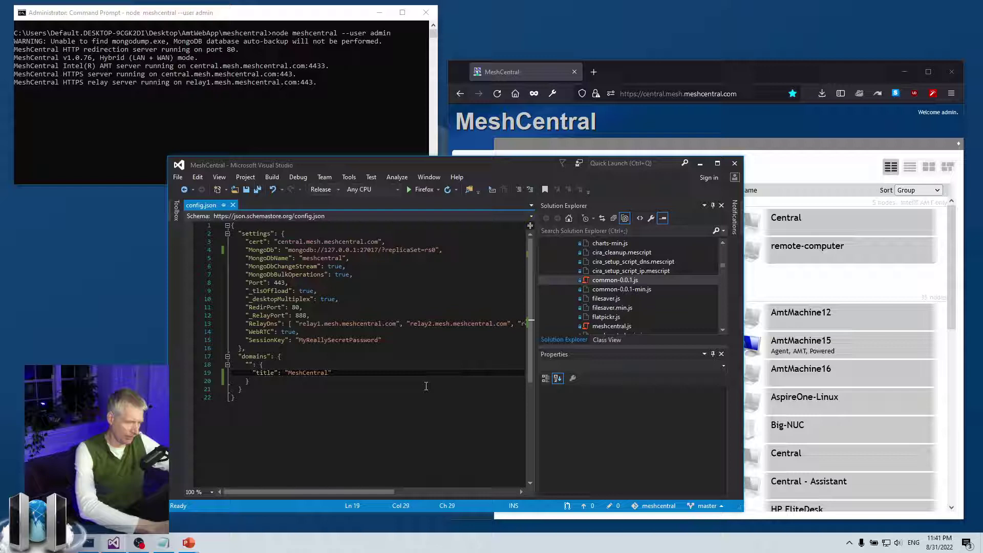
pyautogui.write(',')
# Add "maxDeviceView": 15 under the default domain, save config.json, and minimize Visual Studio
pyautogui.press('Return')
pyautogui.write('"maxDeviceView": 15')
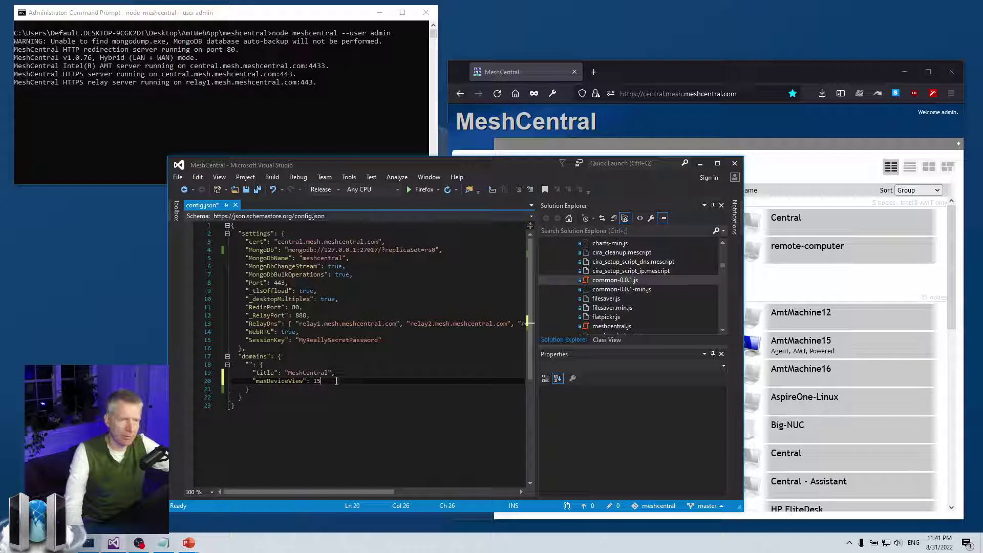
pyautogui.hotkey('ctrl', 's')
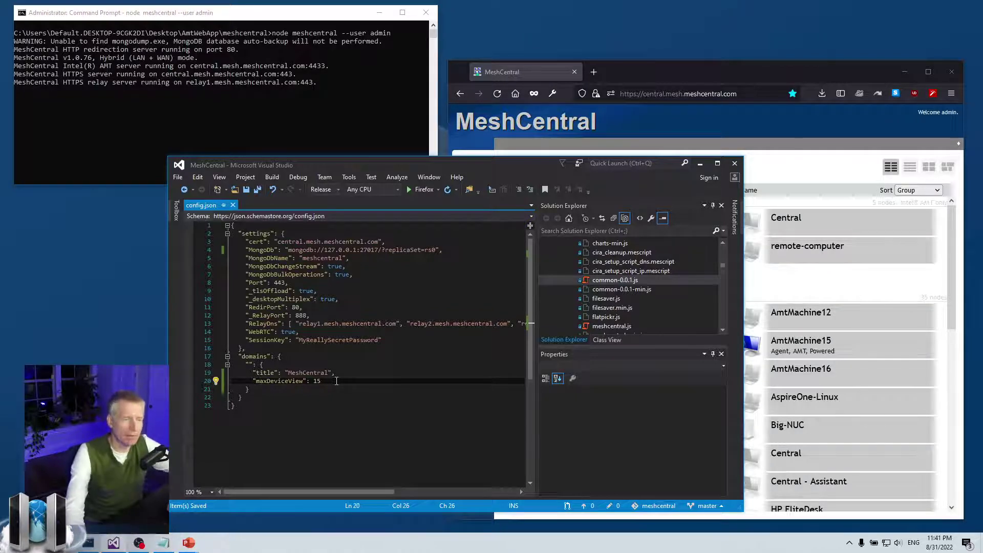
pyautogui.moveTo(335, 380); pyautogui.dragTo(255, 381)
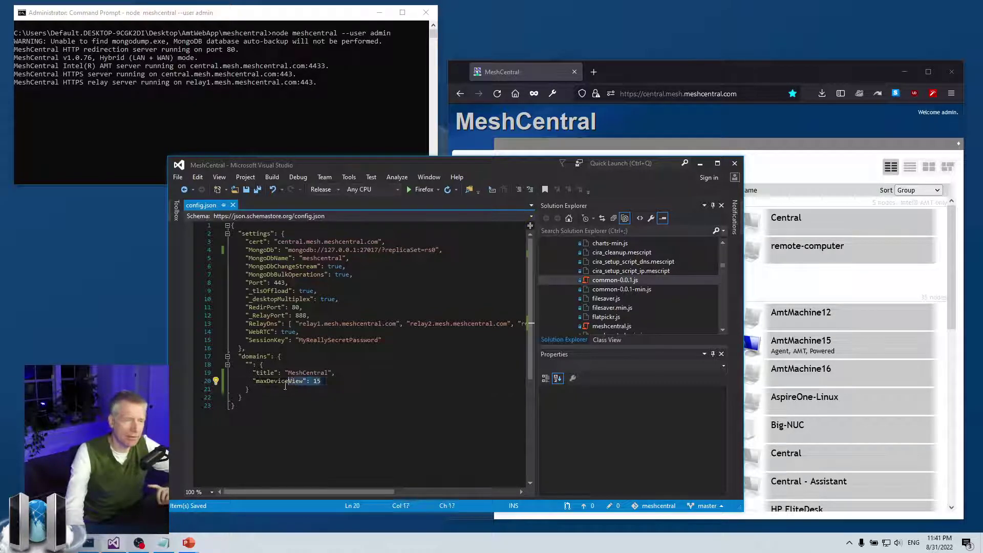
pyautogui.click(254, 382)
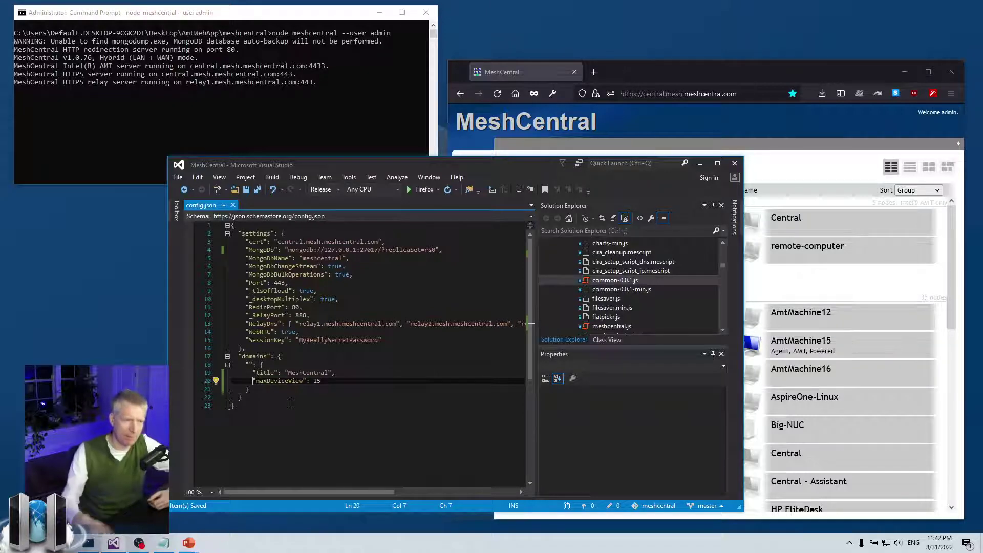
pyautogui.click(276, 389)
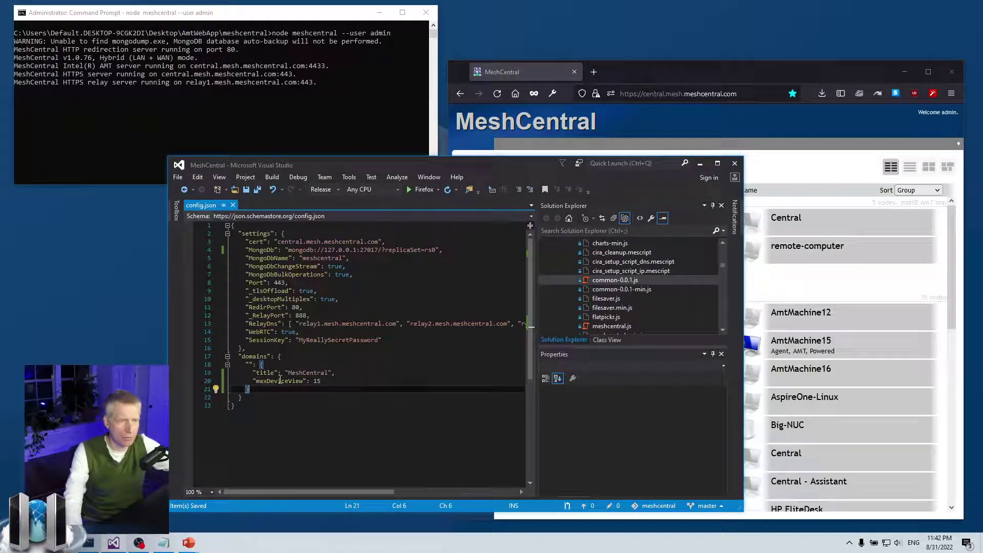
pyautogui.click(321, 381)
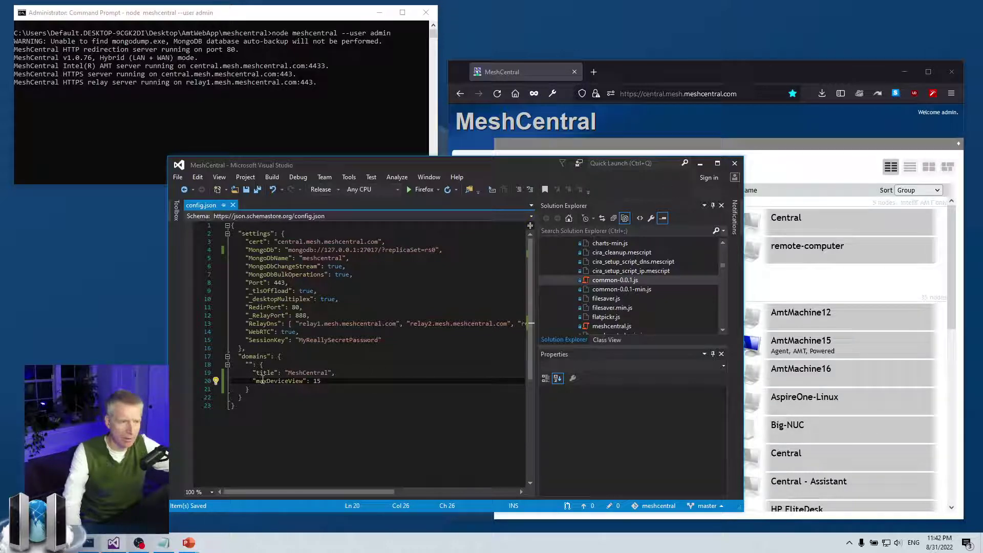
pyautogui.click(700, 166)
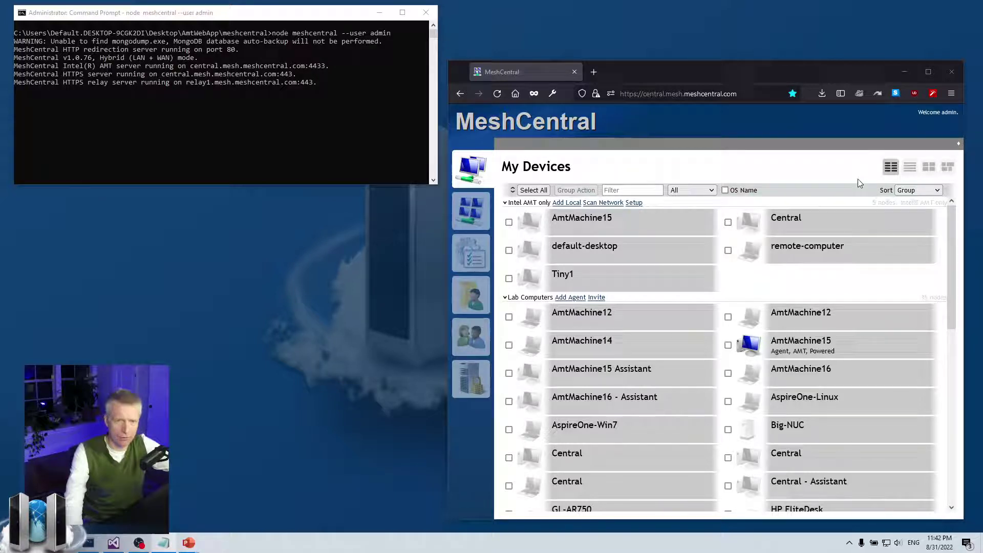
# Restart the MeshCentral server with node meshcentral --user admin and reconnect the My Devices page
pyautogui.click(380, 155)
pyautogui.hotkey('ctrl', 'c')
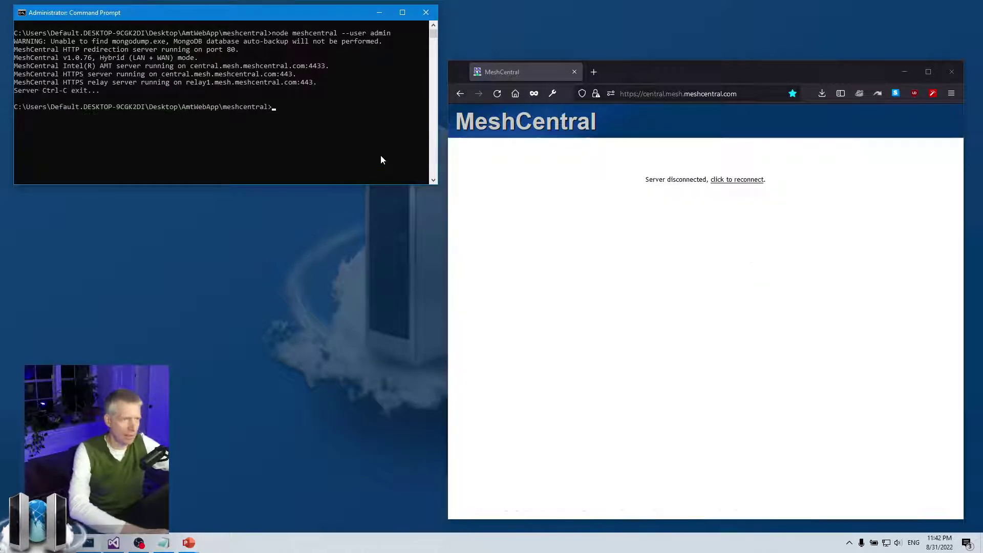
pyautogui.write('cls')
pyautogui.press('Return')
pyautogui.press('Up')
pyautogui.press('Up')
pyautogui.press('Return')
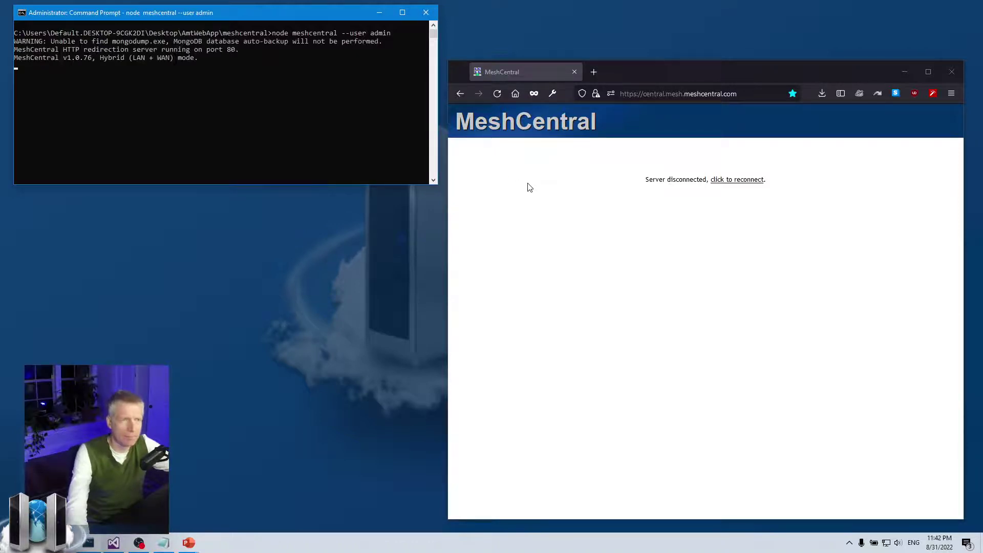
pyautogui.click(497, 93)
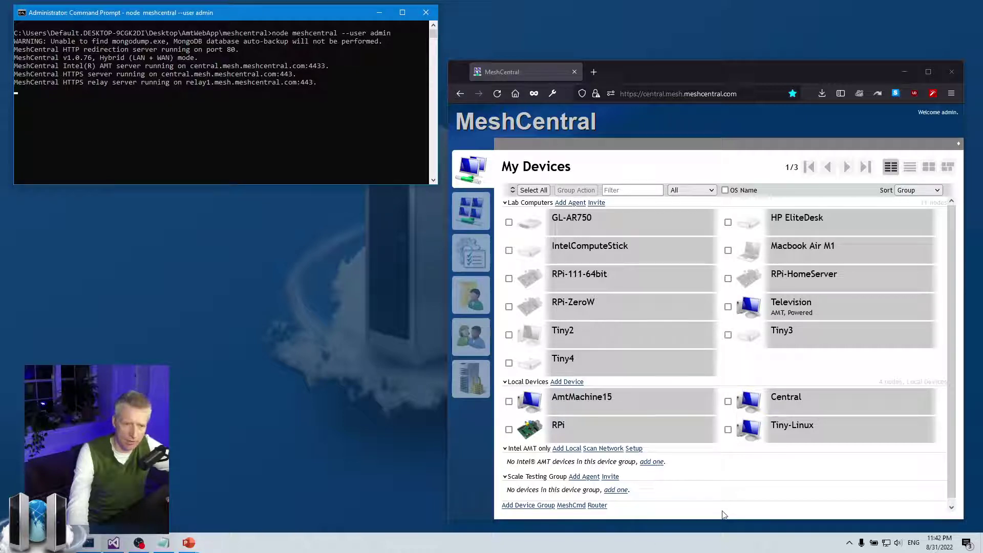
# Page through the device list with next, previous, first and last arrows, ending on page 3/3
pyautogui.click(846, 169)
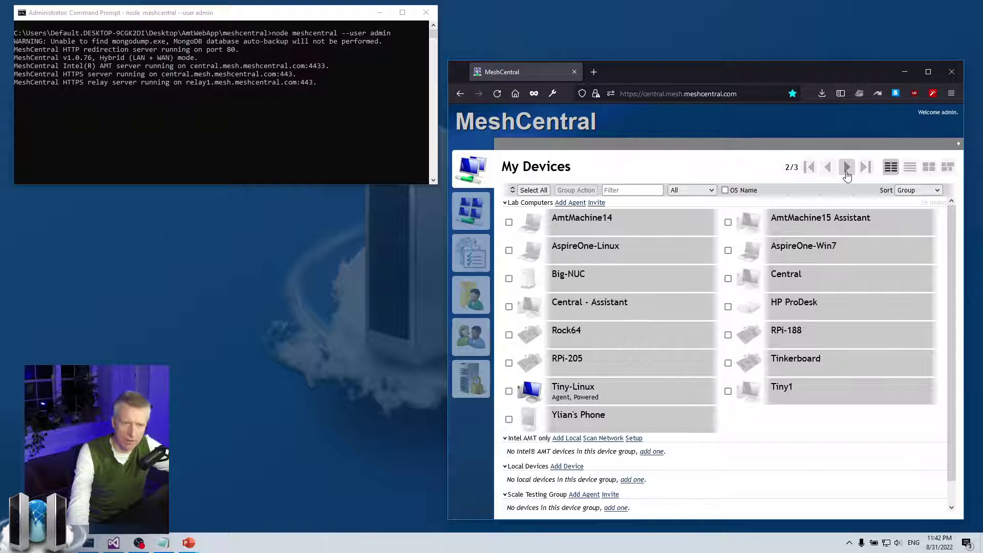
pyautogui.click(846, 167)
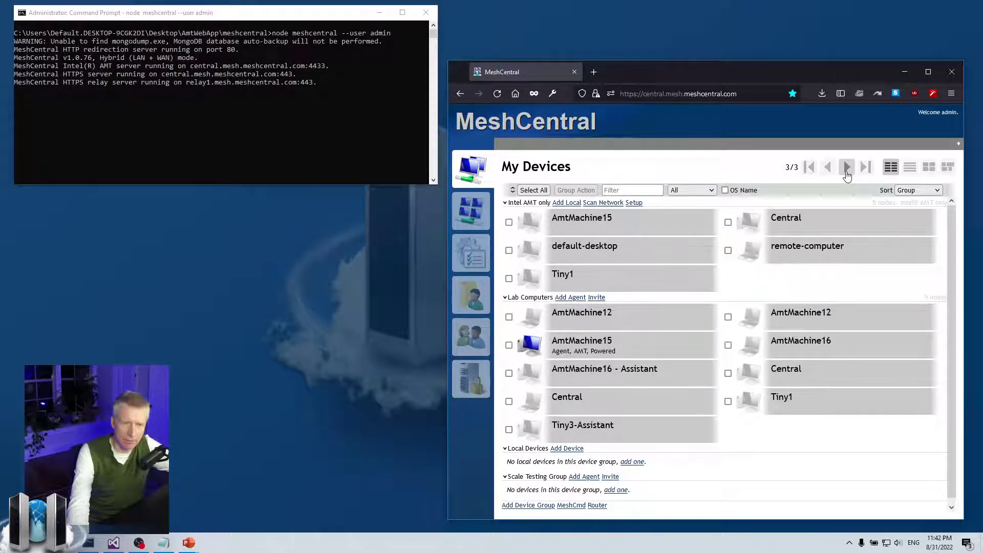
pyautogui.click(826, 167)
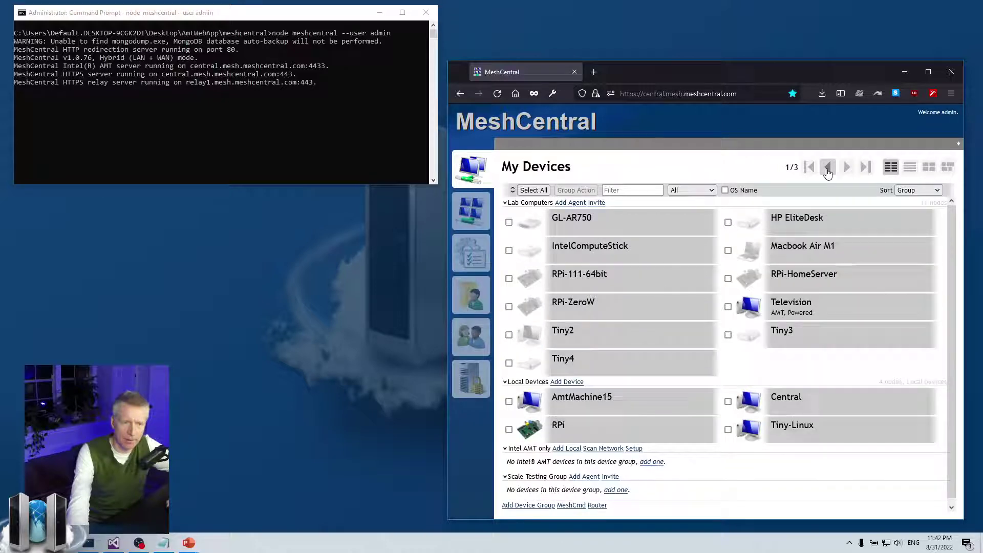
pyautogui.click(846, 167)
pyautogui.click(846, 167)
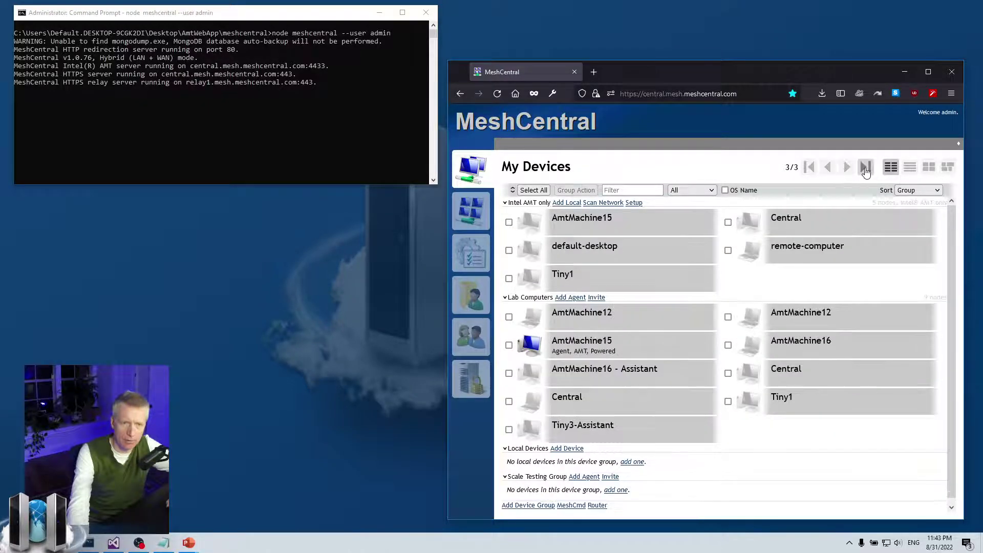
pyautogui.click(809, 167)
pyautogui.click(865, 168)
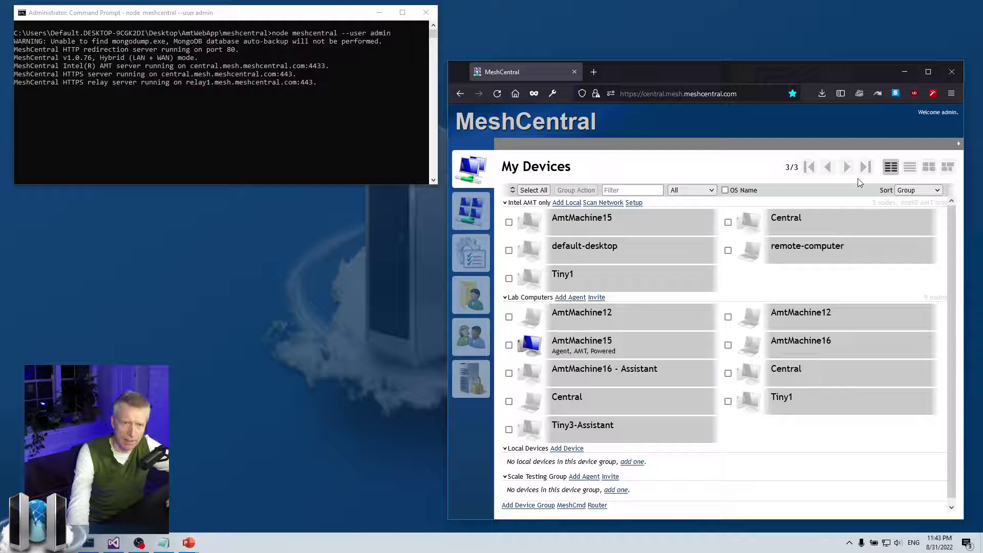
pyautogui.click(827, 167)
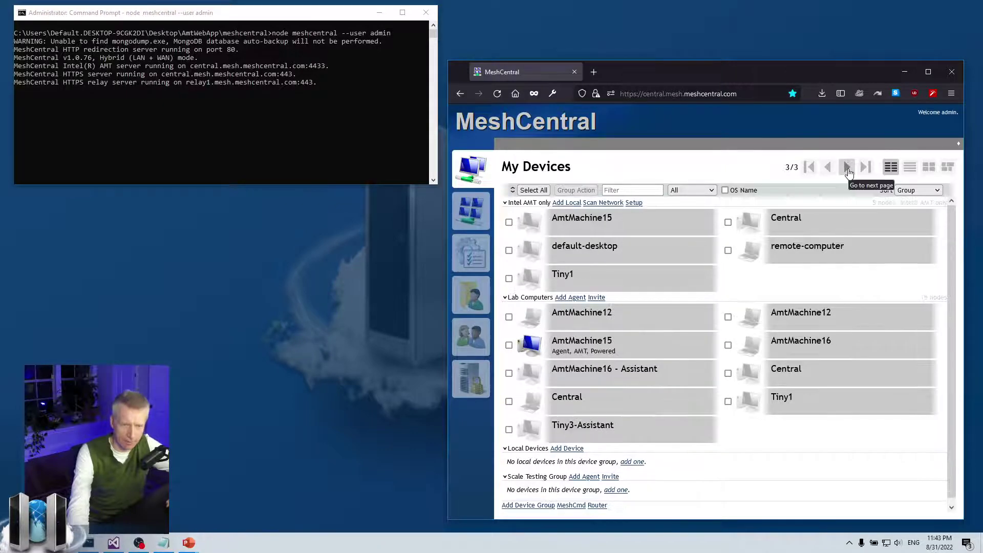
pyautogui.click(611, 348)
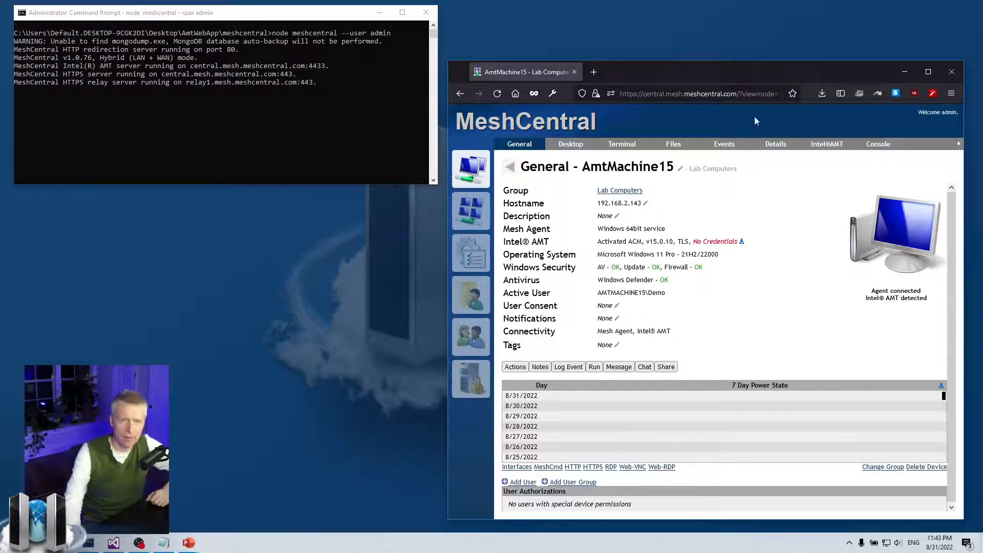
pyautogui.click(775, 144)
pyautogui.click(724, 145)
pyautogui.click(676, 146)
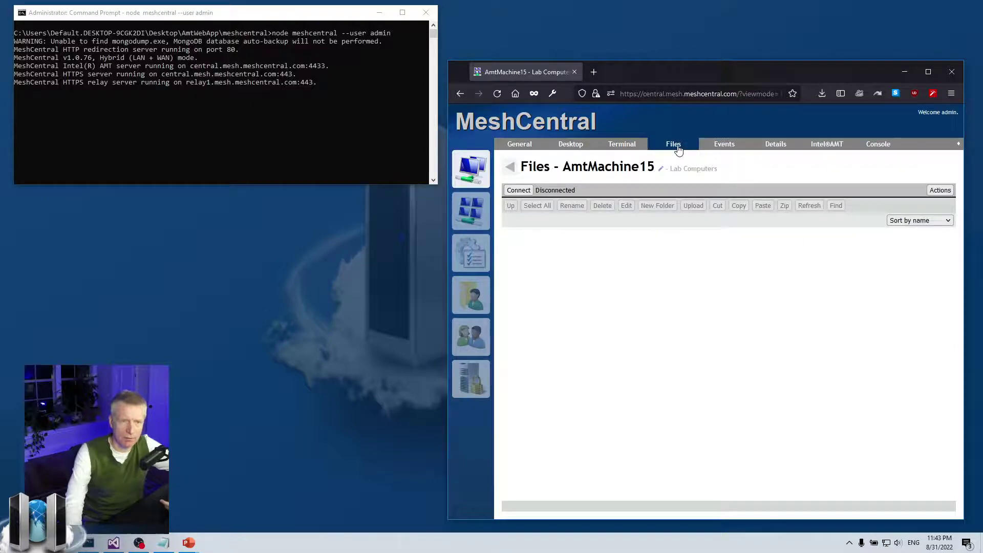
pyautogui.click(624, 146)
pyautogui.click(570, 146)
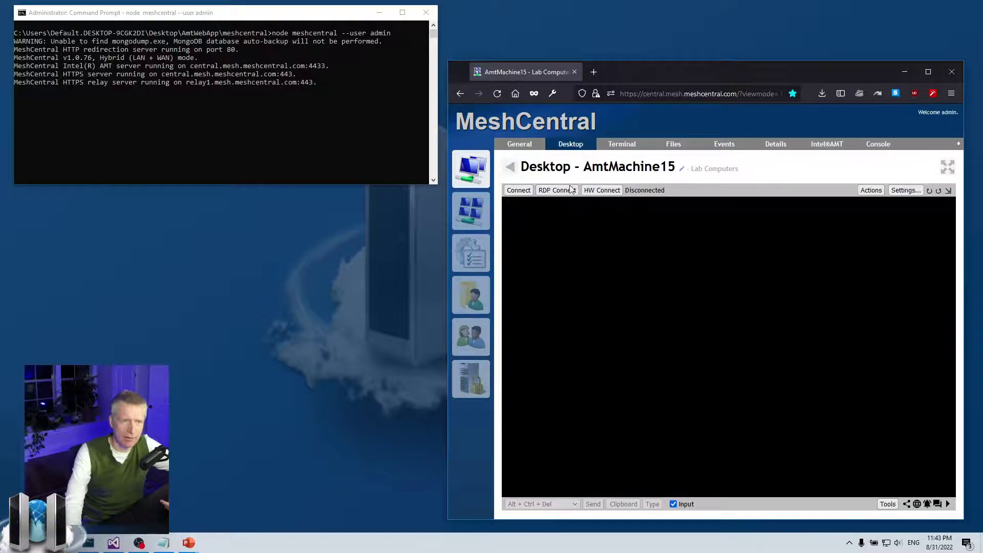
pyautogui.click(519, 190)
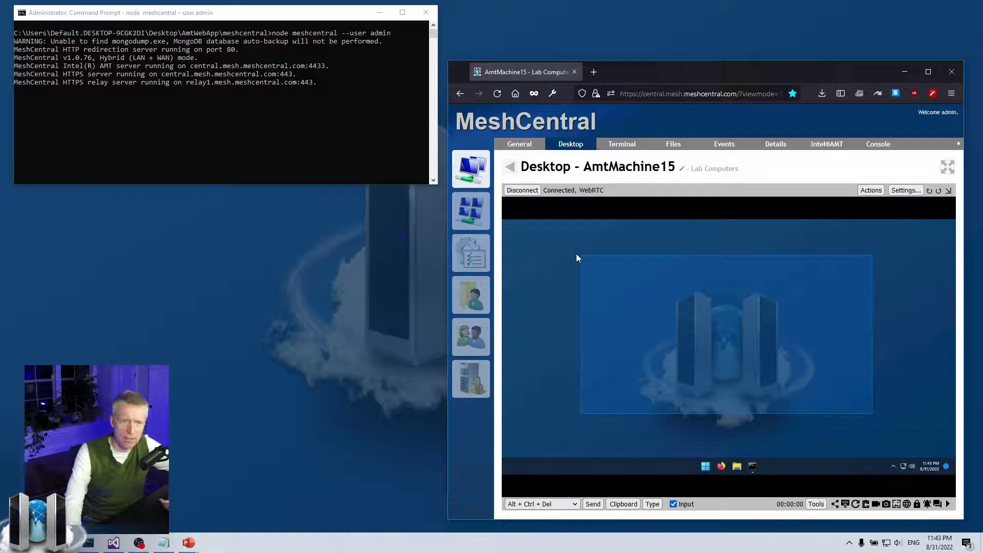
pyautogui.moveTo(873, 414); pyautogui.dragTo(576, 254)
pyautogui.click(523, 191)
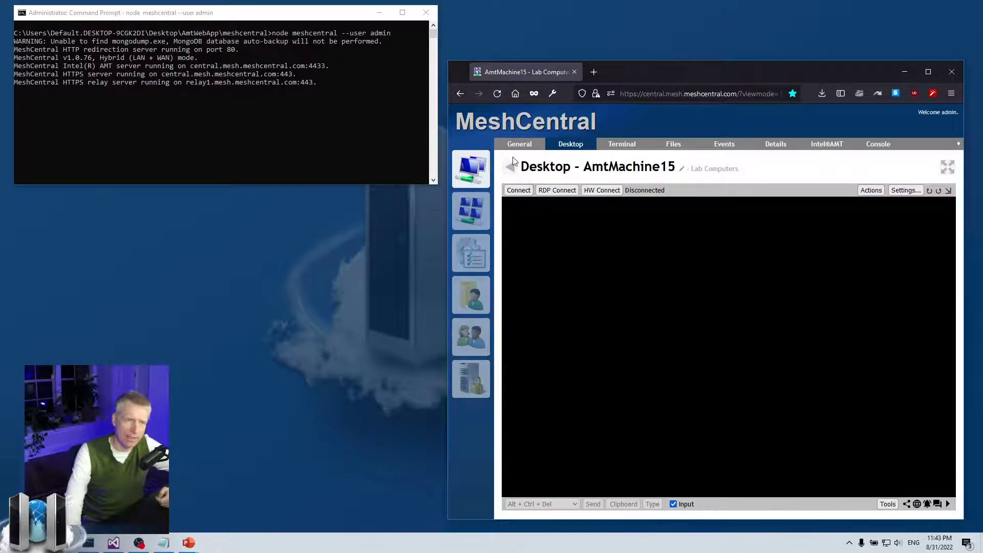
pyautogui.click(519, 145)
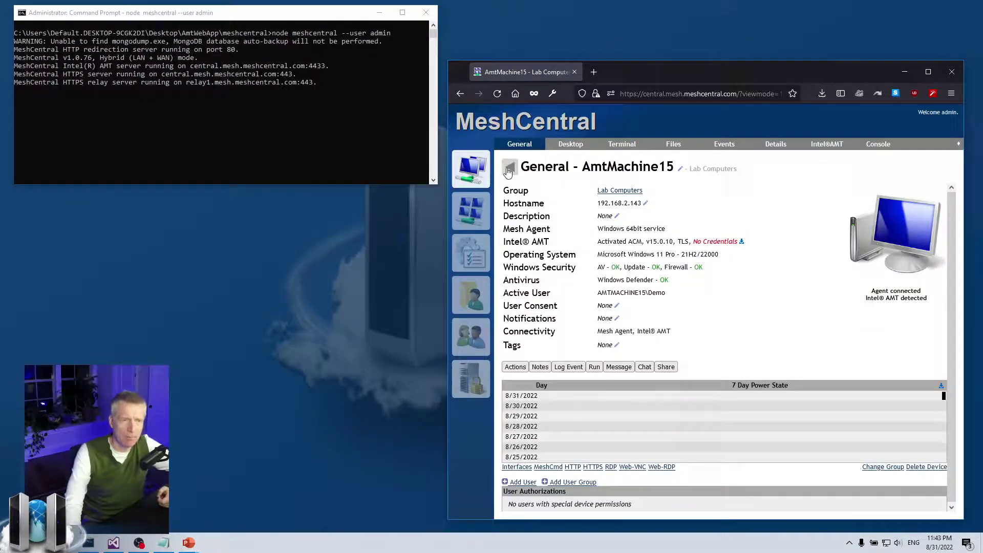
pyautogui.click(511, 167)
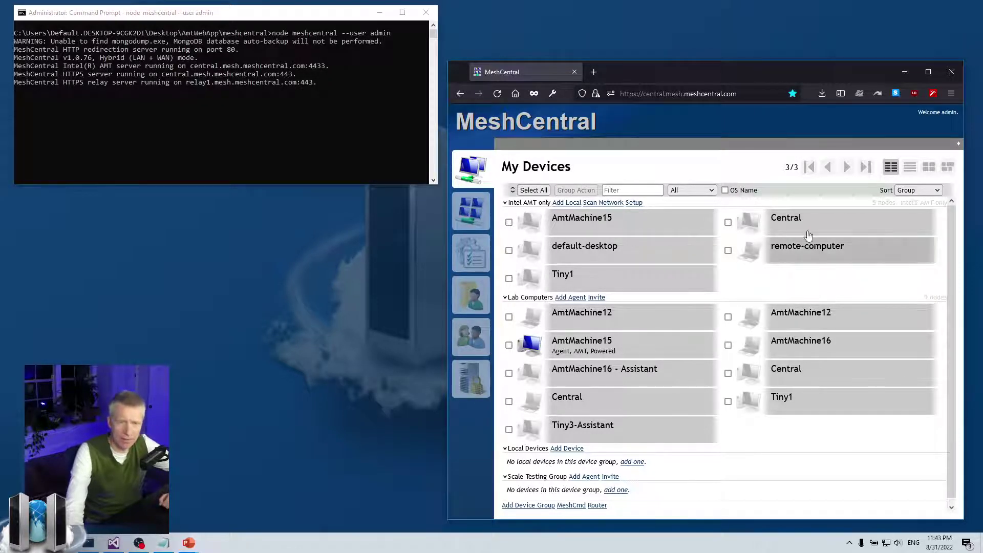
# Step through the device pages to 3/3 and back to page 1/3
pyautogui.click(828, 166)
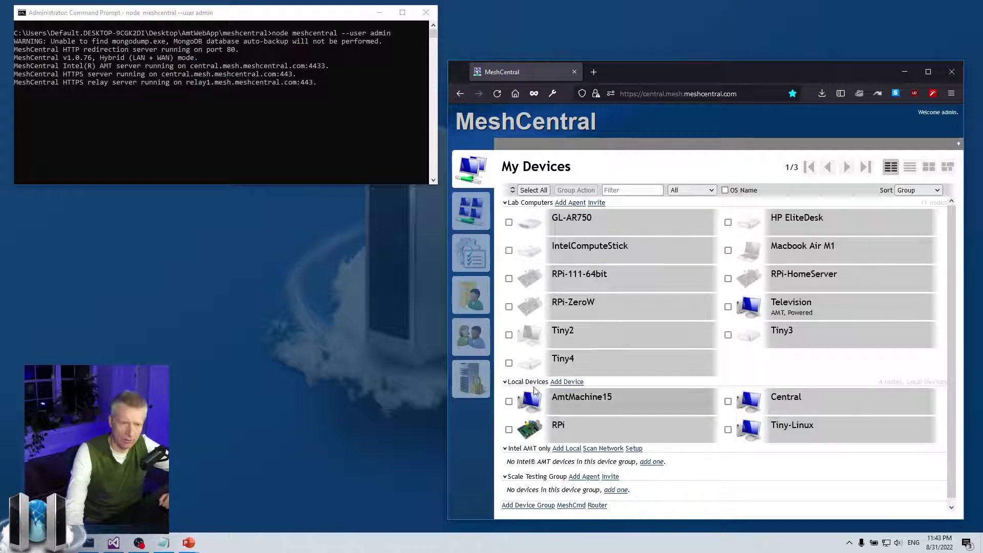
pyautogui.click(846, 167)
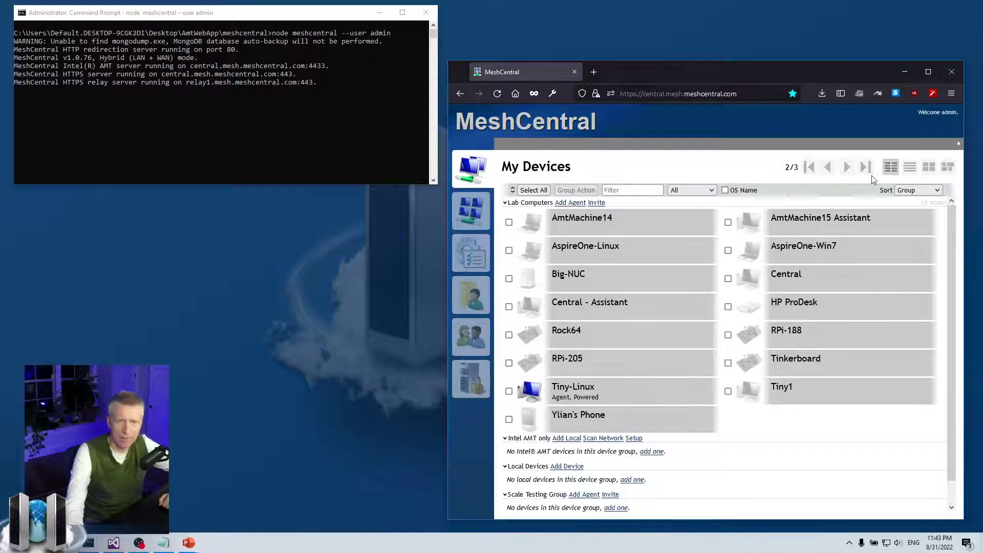
pyautogui.click(846, 168)
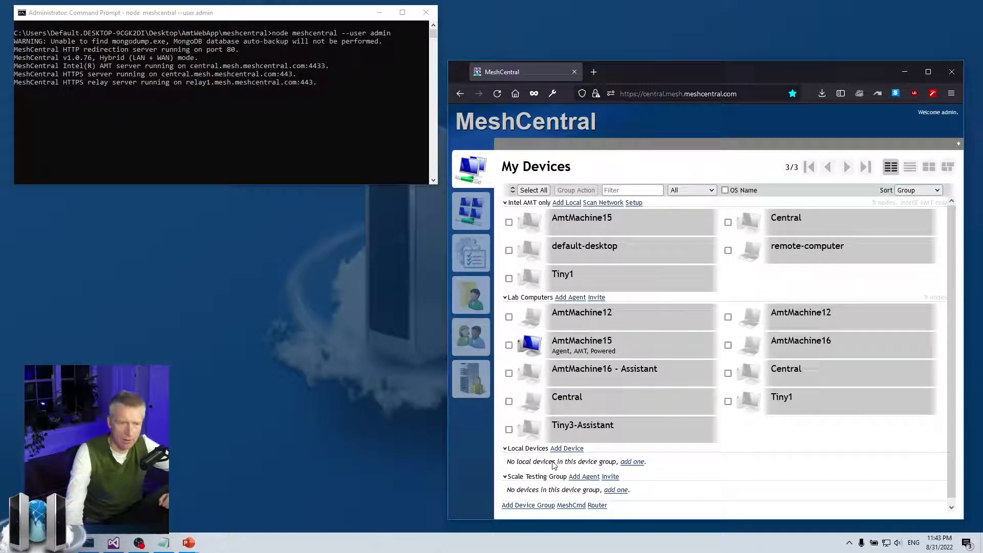
pyautogui.click(829, 167)
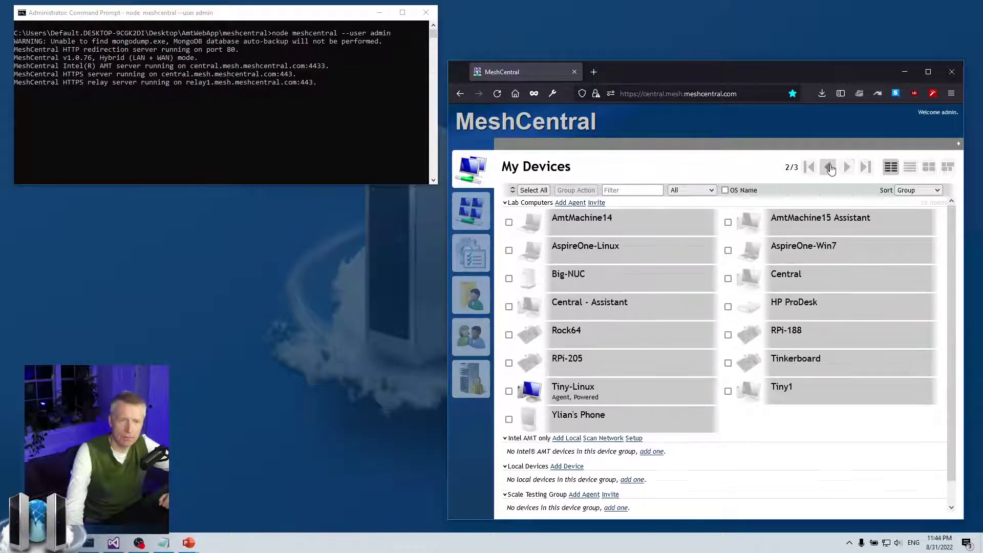
pyautogui.click(828, 167)
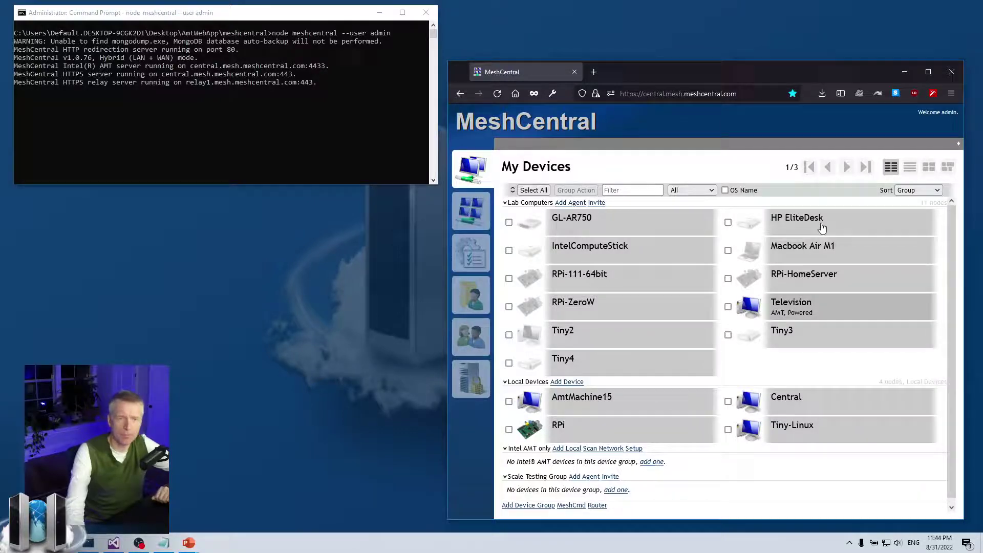
pyautogui.click(633, 189)
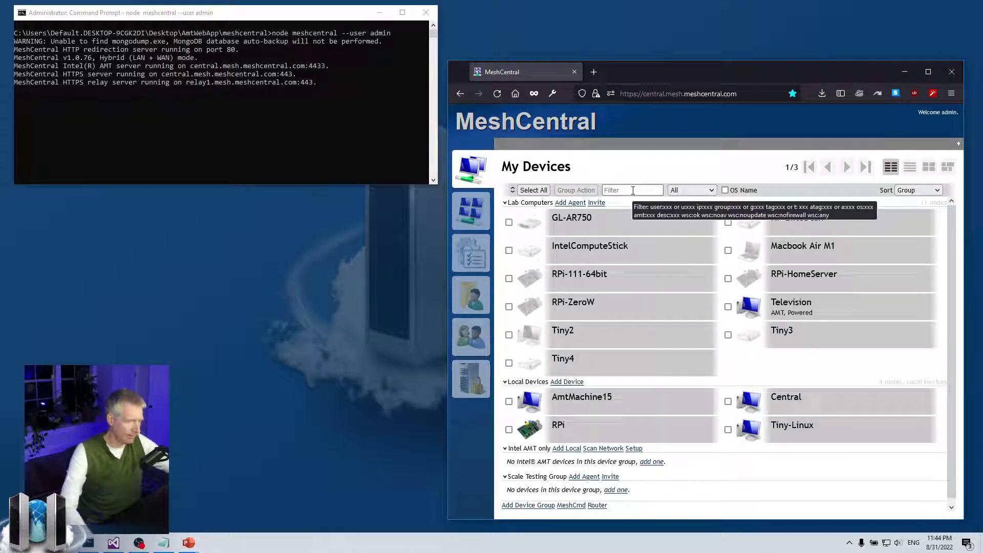
pyautogui.write('amt')
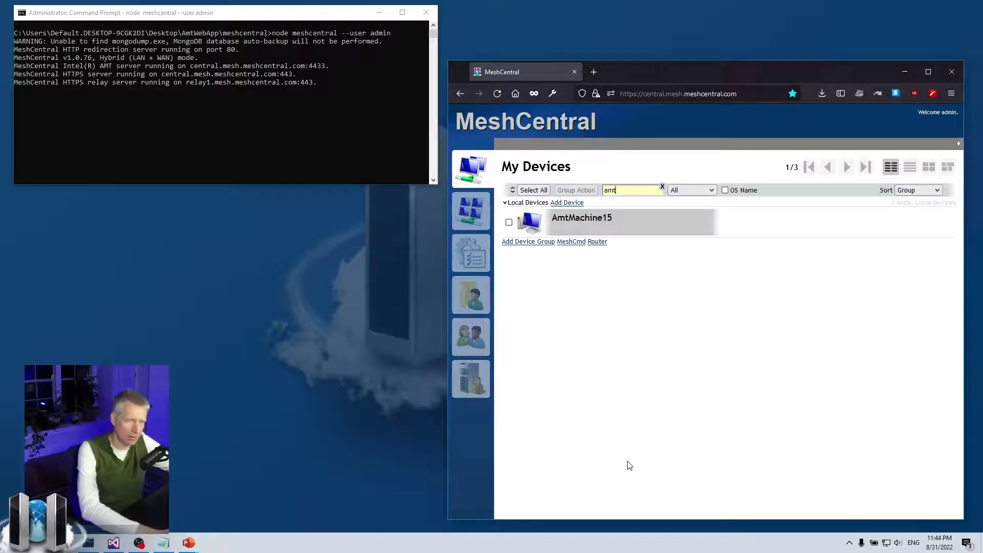
pyautogui.press('BackSpace')
pyautogui.press('BackSpace')
pyautogui.press('BackSpace')
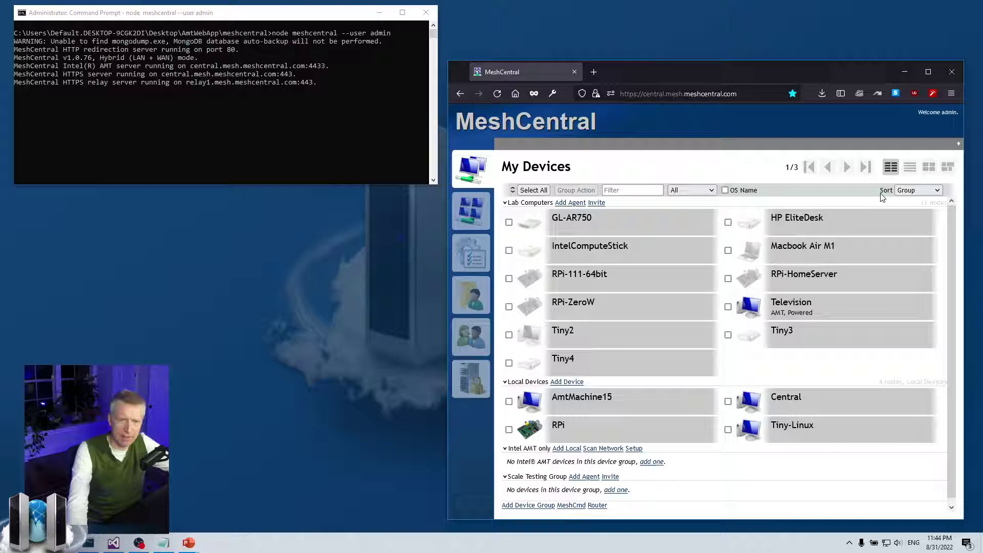
pyautogui.click(906, 189)
pyautogui.click(905, 191)
pyautogui.click(907, 216)
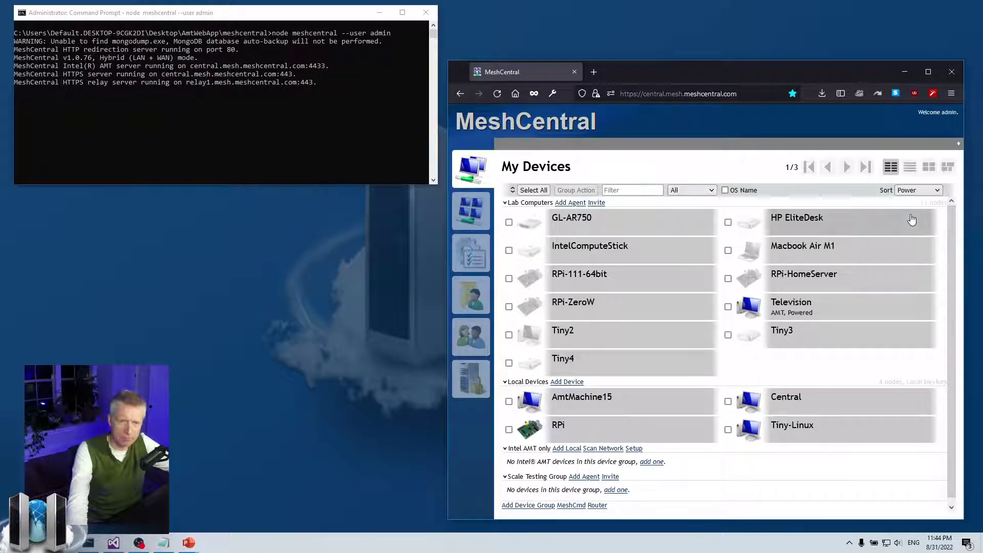
pyautogui.click(910, 193)
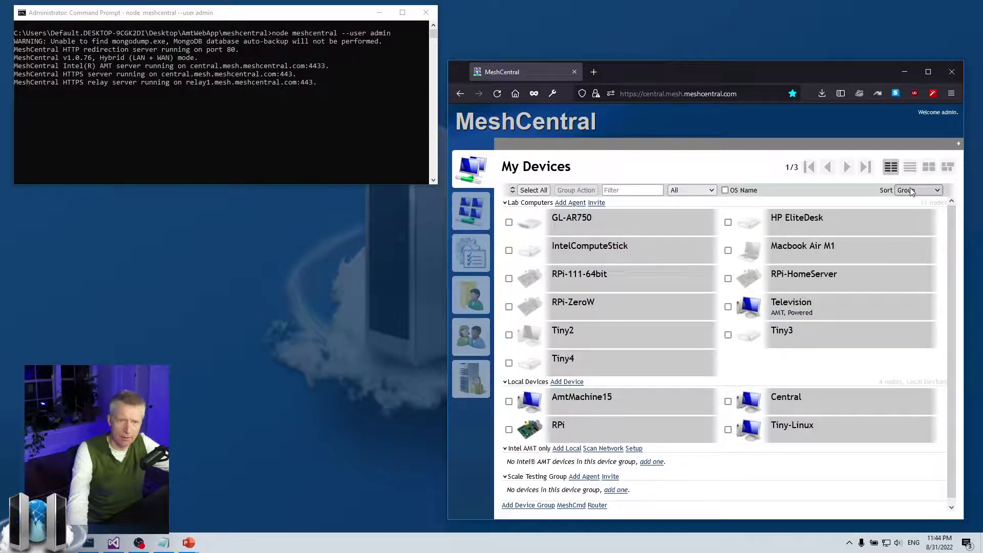
pyautogui.click(910, 189)
pyautogui.click(914, 232)
pyautogui.click(910, 192)
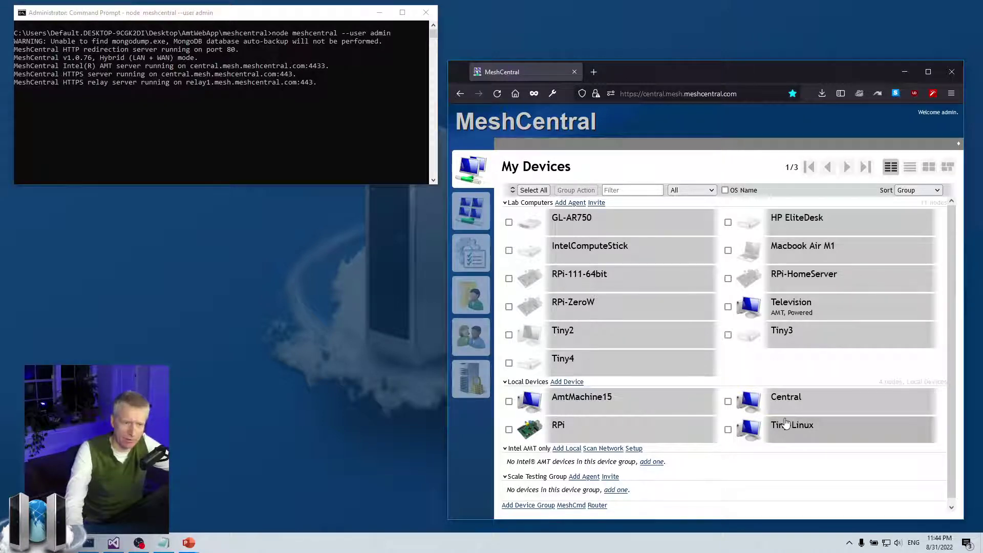
pyautogui.rightClick(528, 207)
pyautogui.click(538, 212)
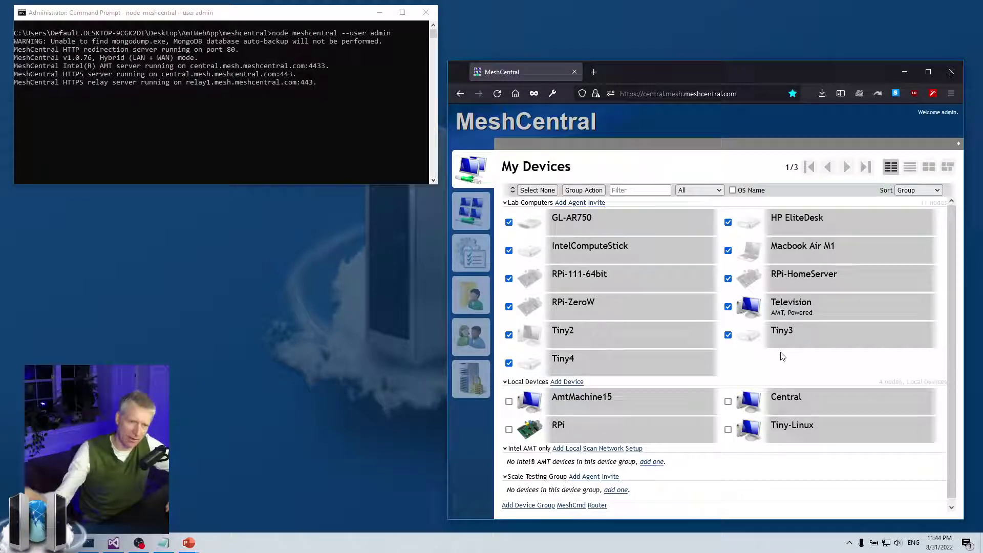
pyautogui.rightClick(527, 207)
pyautogui.click(550, 228)
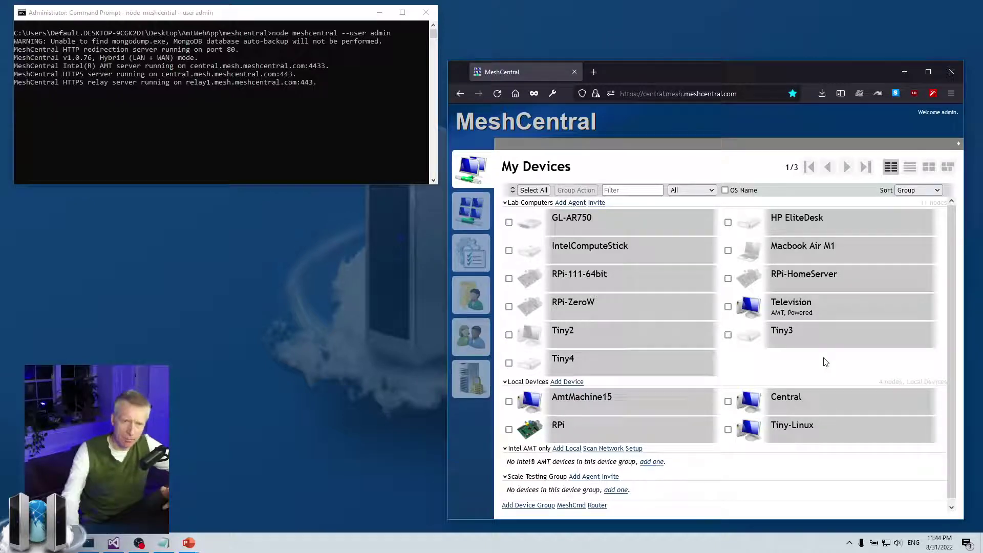
# Peek at the Sort dropdown, then page forward and back to land on device page 2 of 3
pyautogui.click(921, 190)
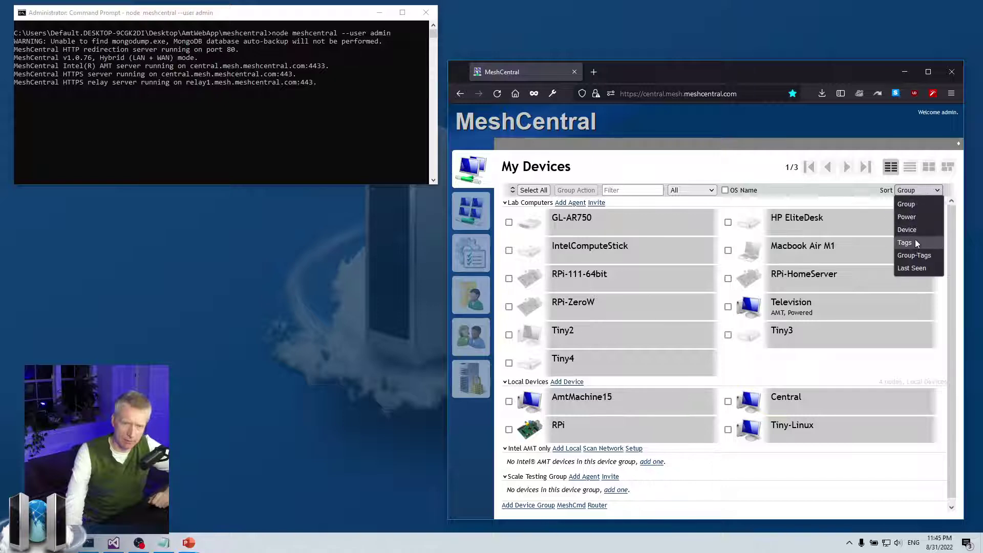
pyautogui.click(915, 193)
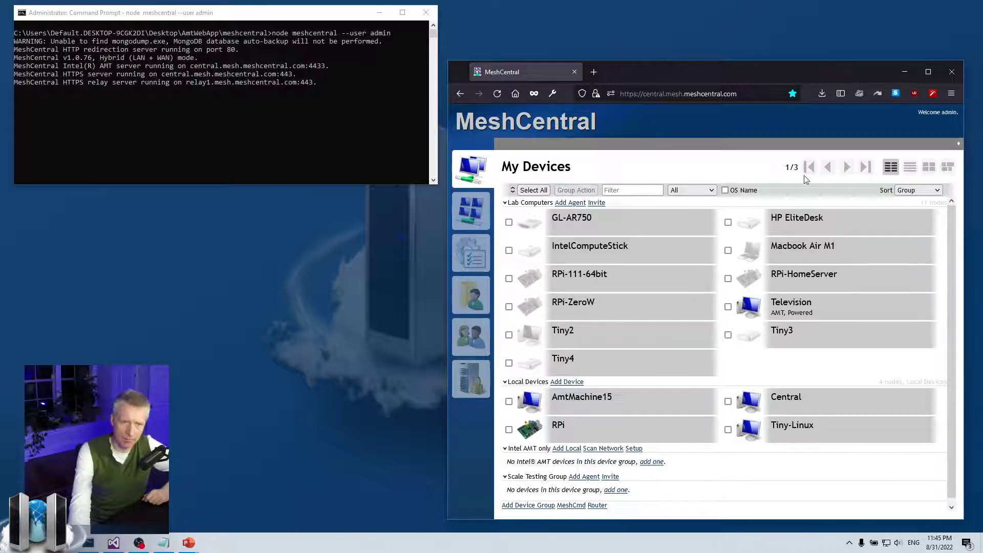
pyautogui.click(836, 169)
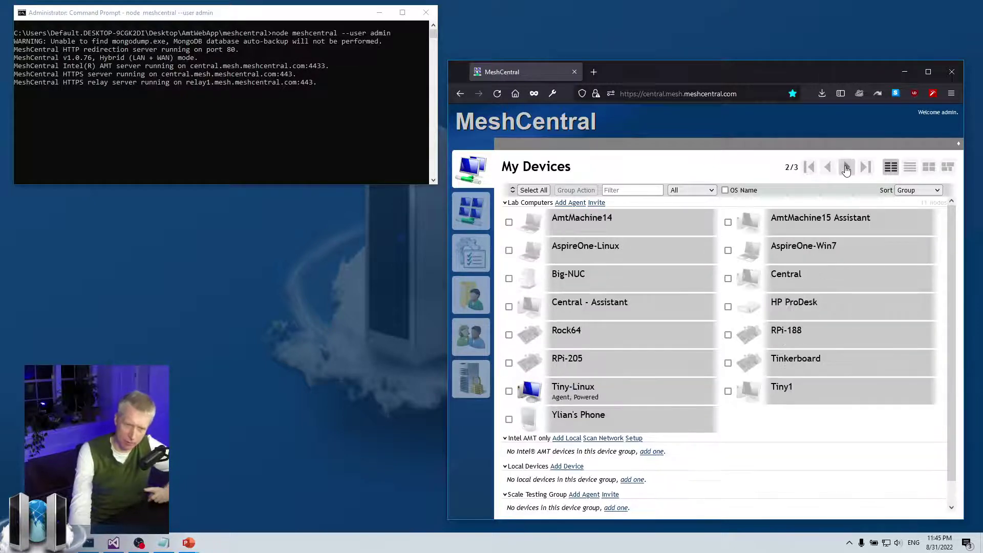
pyautogui.click(830, 167)
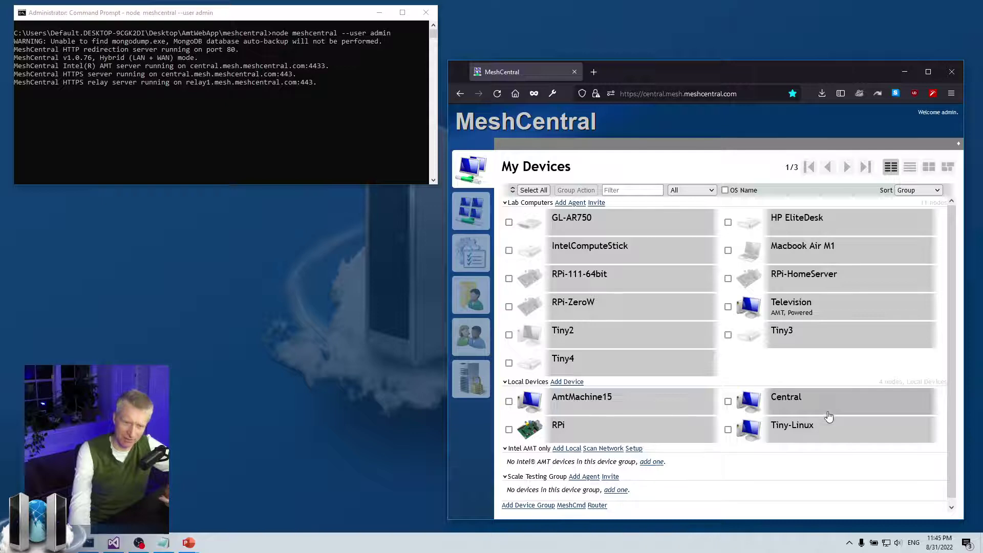
pyautogui.click(847, 169)
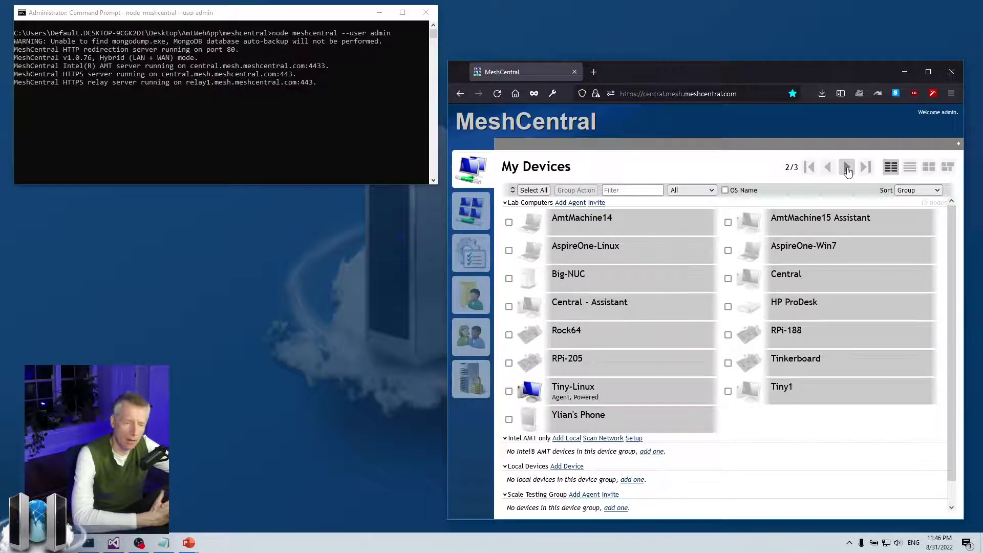
# Visit the Tiny-Linux device page, cancel its rename dialog and return to the device list
pyautogui.click(572, 392)
pyautogui.click(639, 170)
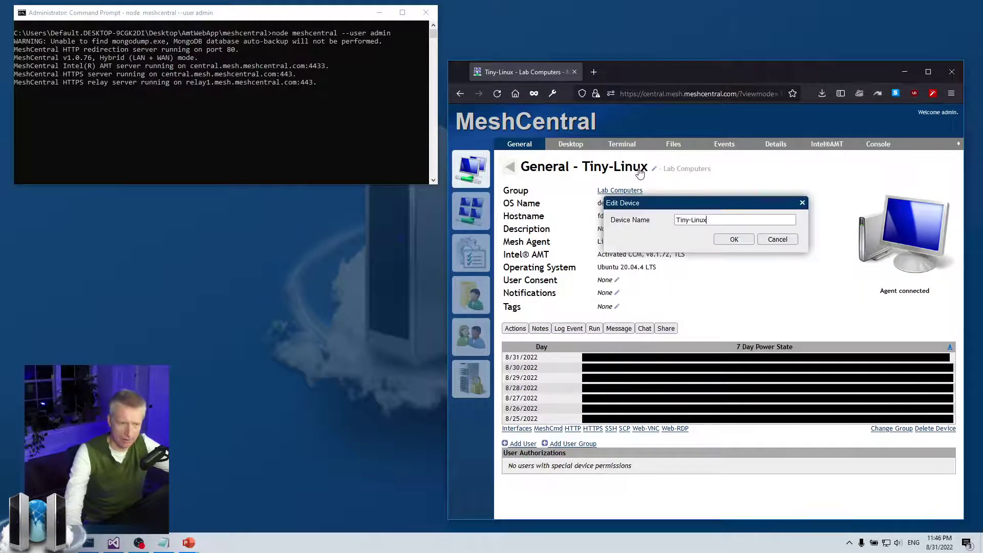
pyautogui.click(725, 239)
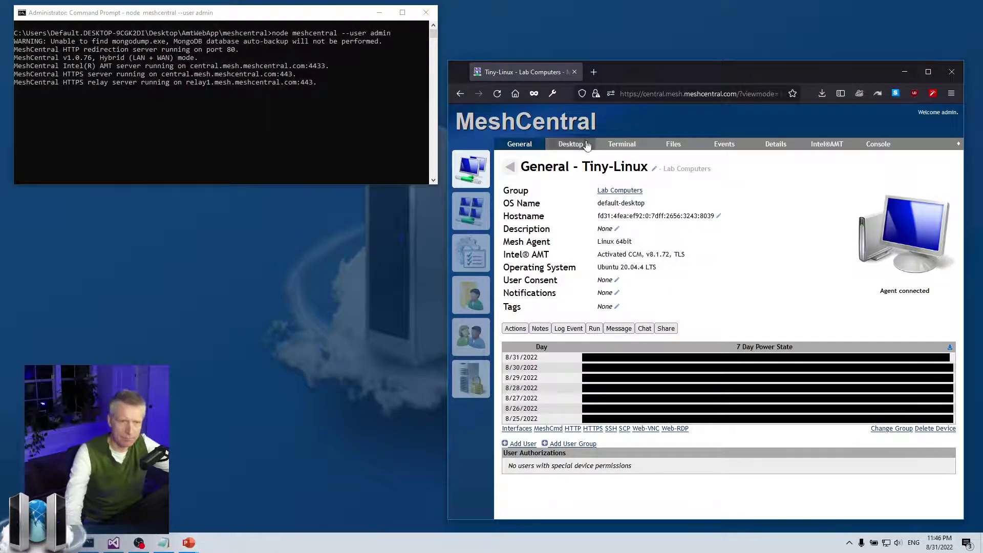
pyautogui.click(510, 167)
# Duplicate the MeshCentral tab into its own window, go to page 2 and show the Central device
pyautogui.rightClick(537, 70)
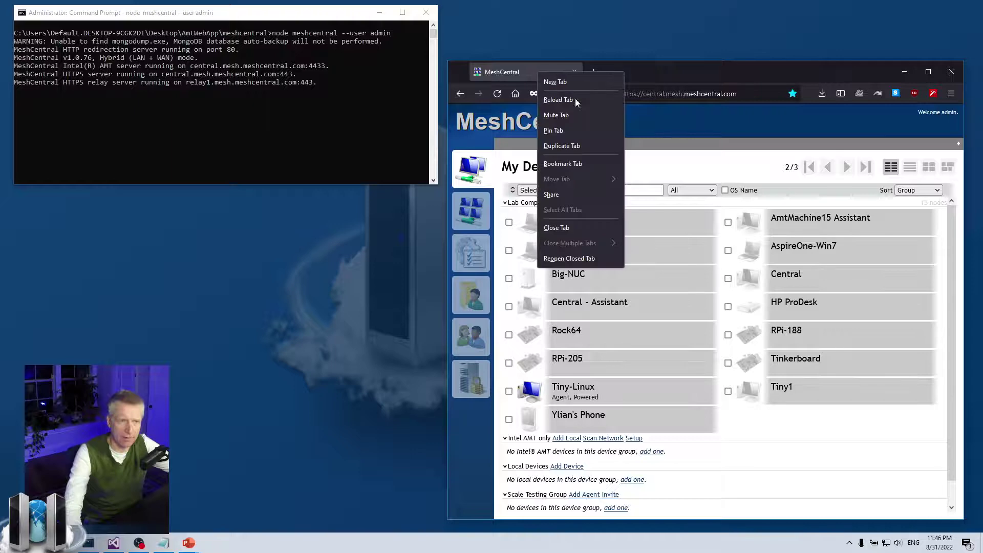
pyautogui.click(578, 147)
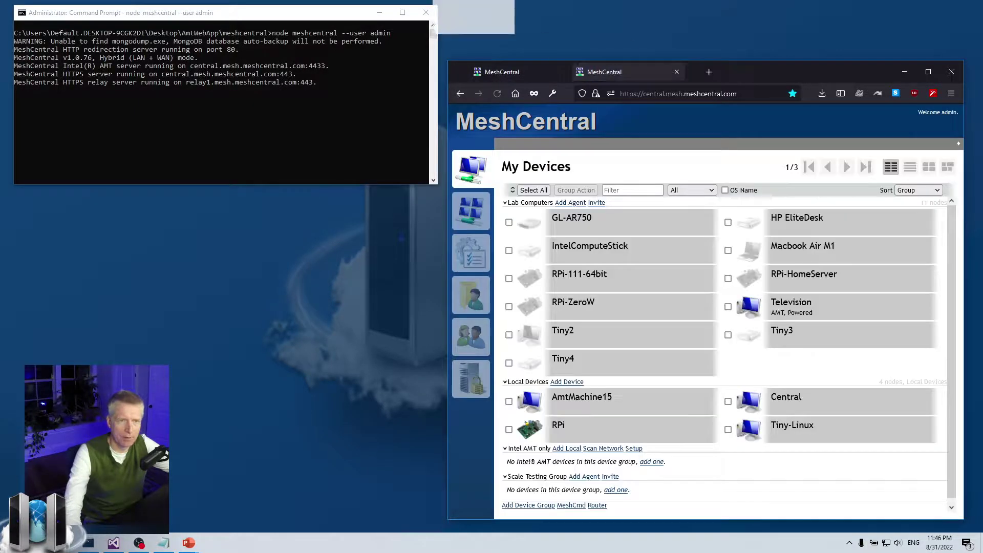
pyautogui.moveTo(604, 71); pyautogui.dragTo(273, 5)
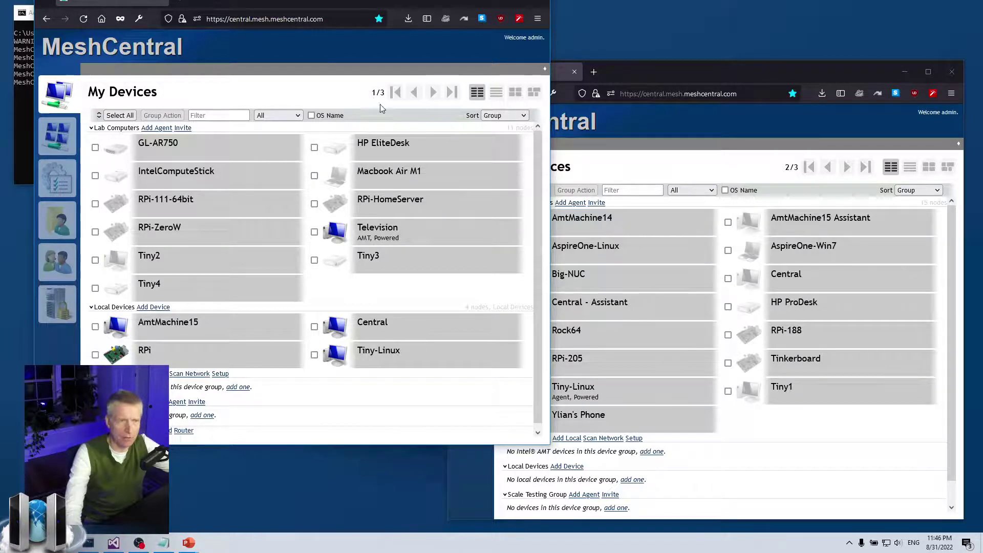
pyautogui.click(431, 92)
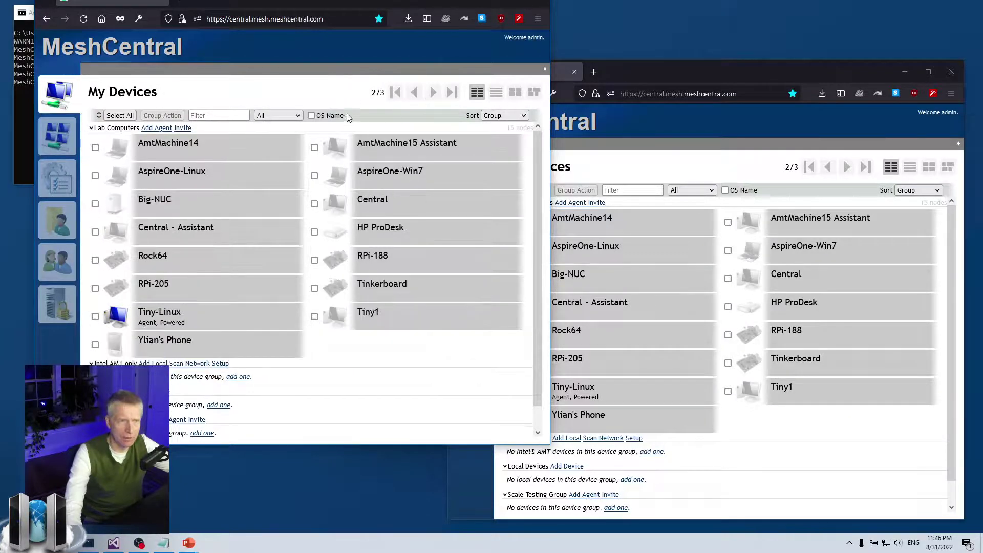
pyautogui.click(405, 208)
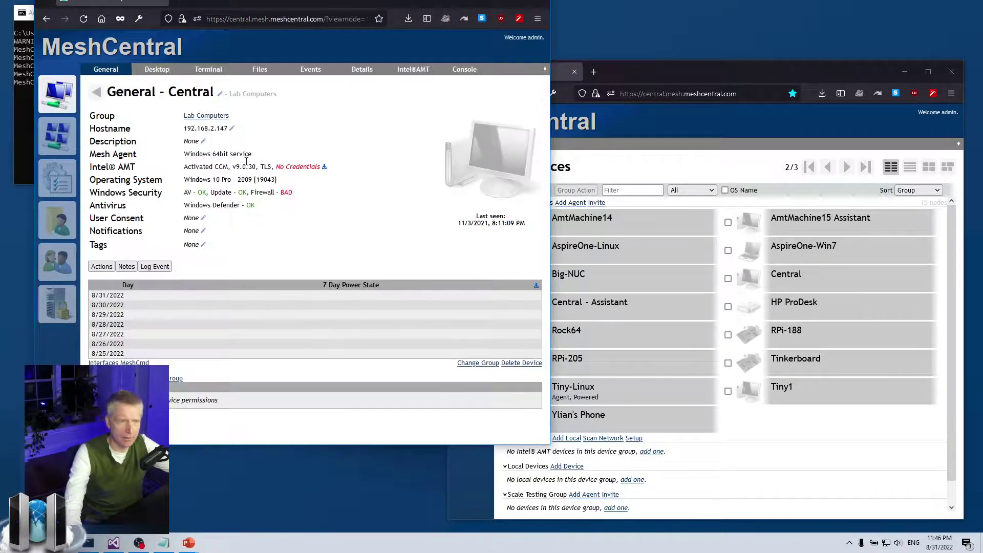
# Rename Central with extra letters, then remove them so the name is Central again
pyautogui.click(220, 93)
pyautogui.write('ggg')
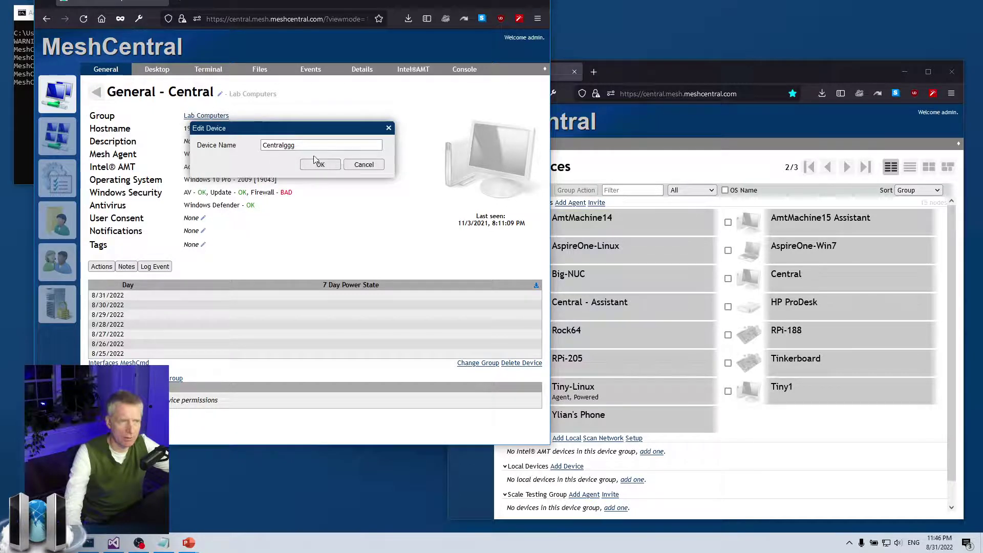
pyautogui.moveTo(295, 145); pyautogui.dragTo(286, 147)
pyautogui.write('fgh')
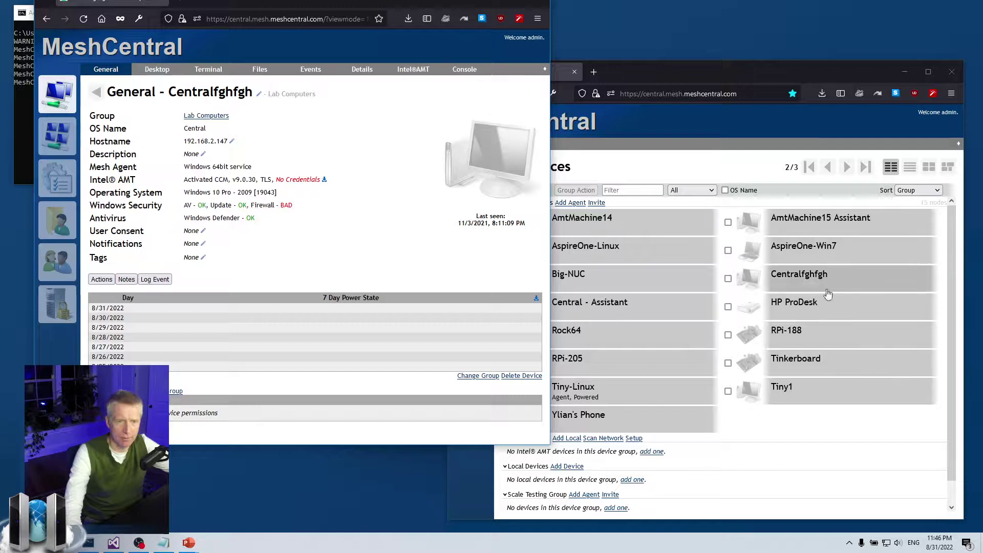
pyautogui.click(258, 93)
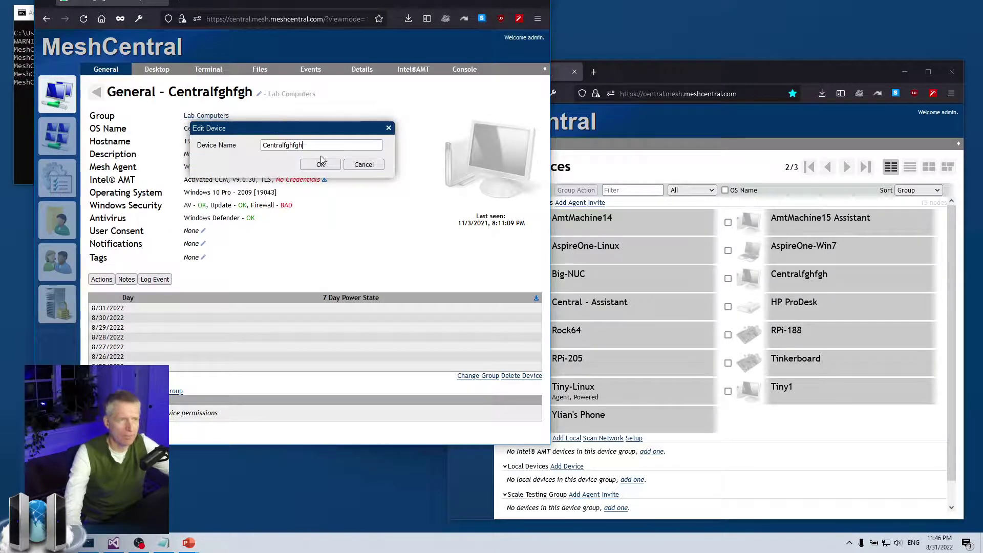
pyautogui.moveTo(286, 145); pyautogui.dragTo(317, 159)
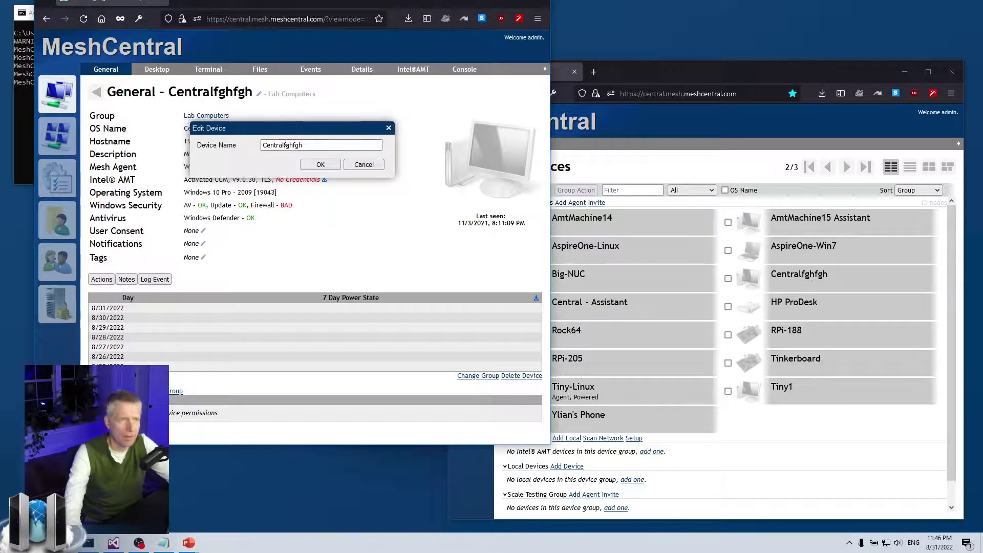
pyautogui.click(320, 164)
# Rename Central to Centraljghghj and check it on page 2 of the other window's list
pyautogui.click(719, 170)
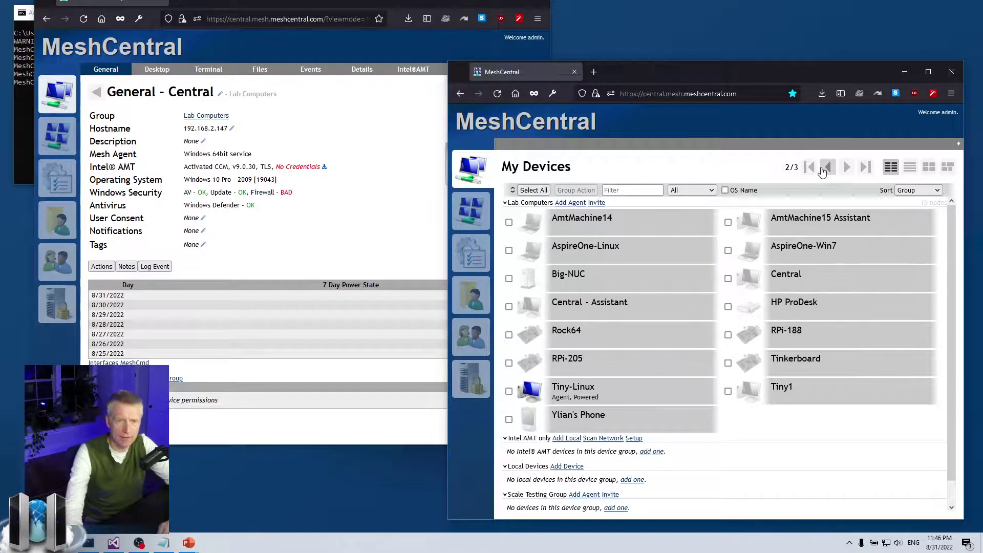
pyautogui.click(826, 166)
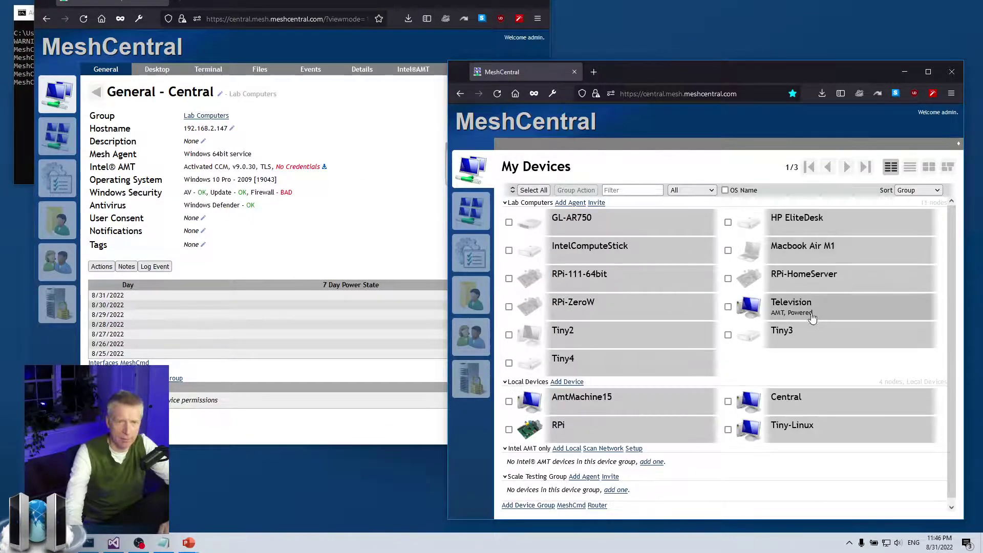
pyautogui.click(221, 93)
pyautogui.write('ghj')
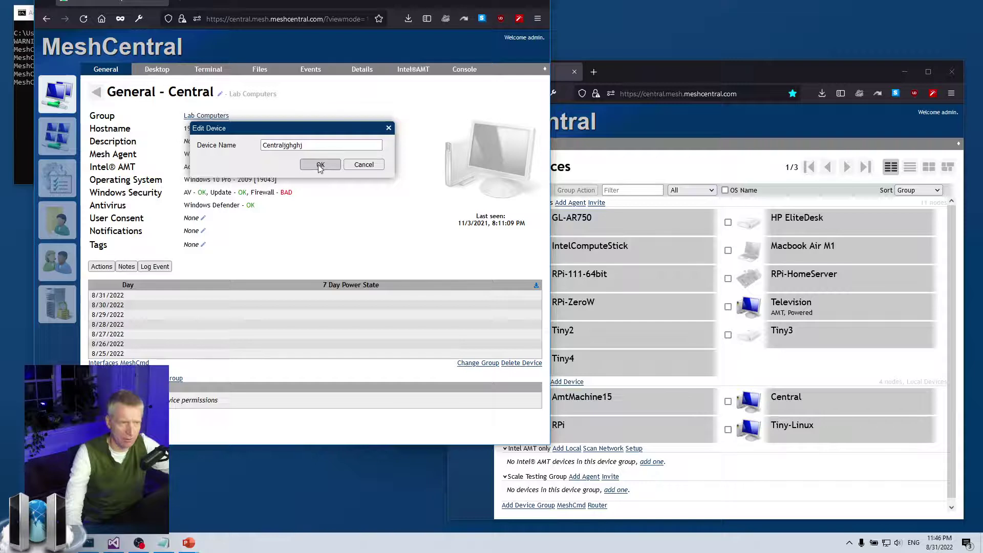
pyautogui.click(319, 164)
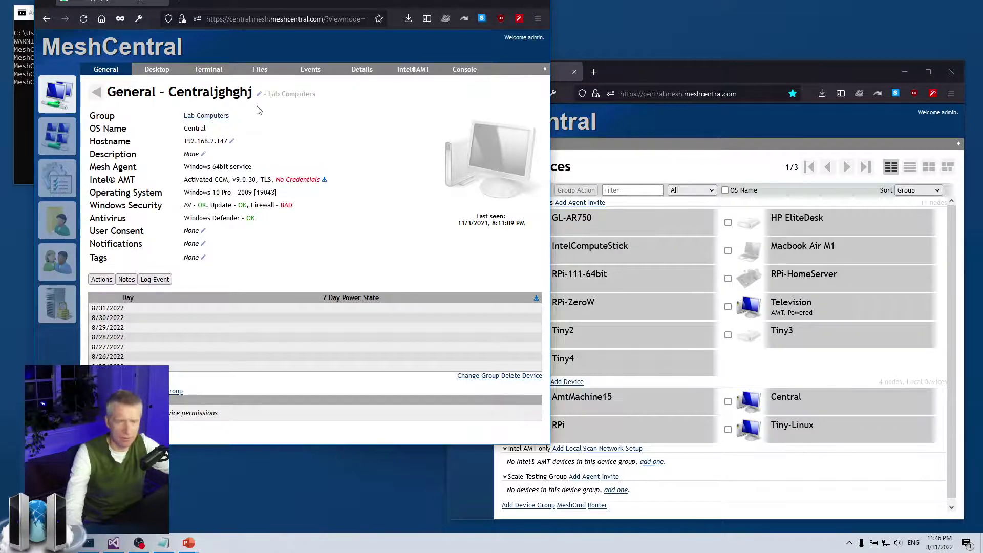
pyautogui.click(758, 363)
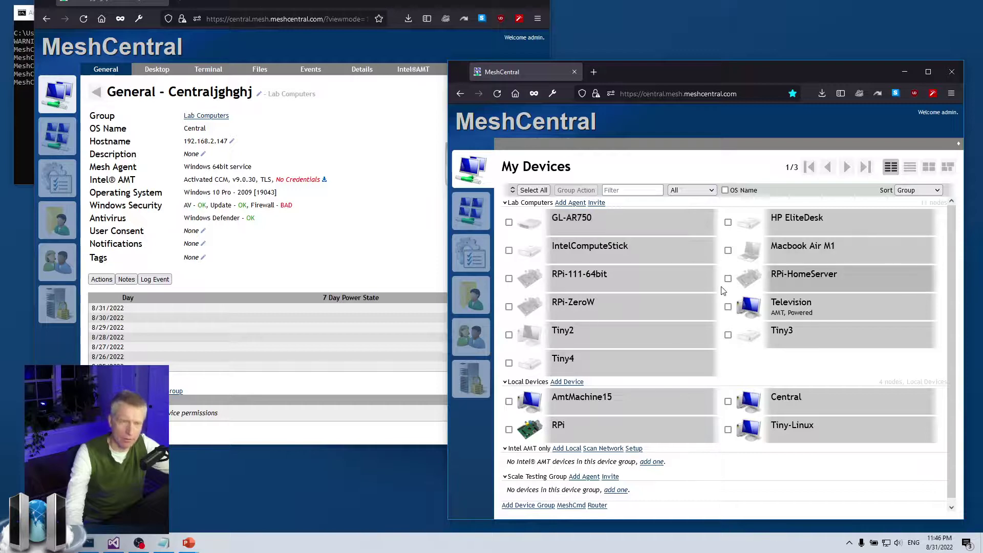
pyautogui.click(845, 167)
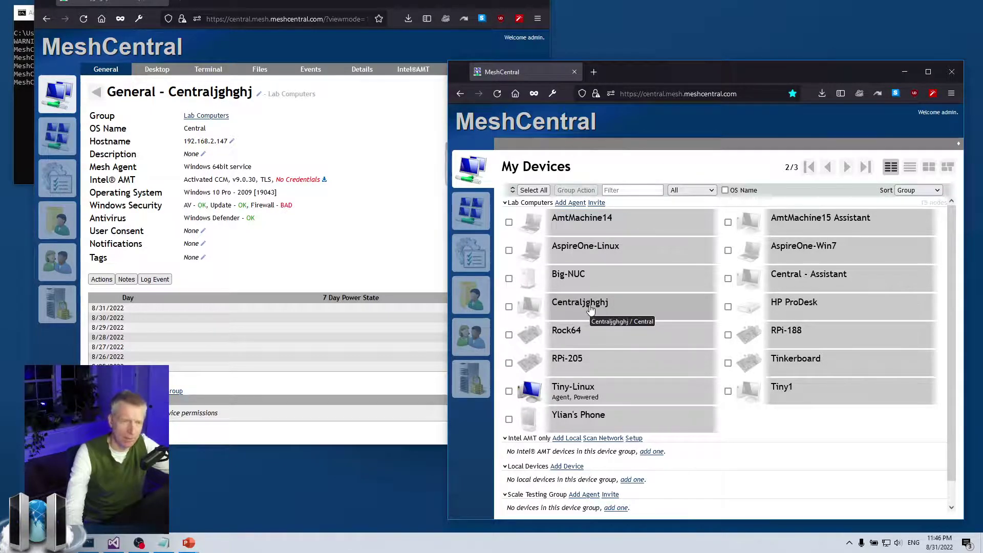
# Restore the device name to Central and close the extra browser window
pyautogui.click(224, 96)
pyautogui.doubleClick(225, 96)
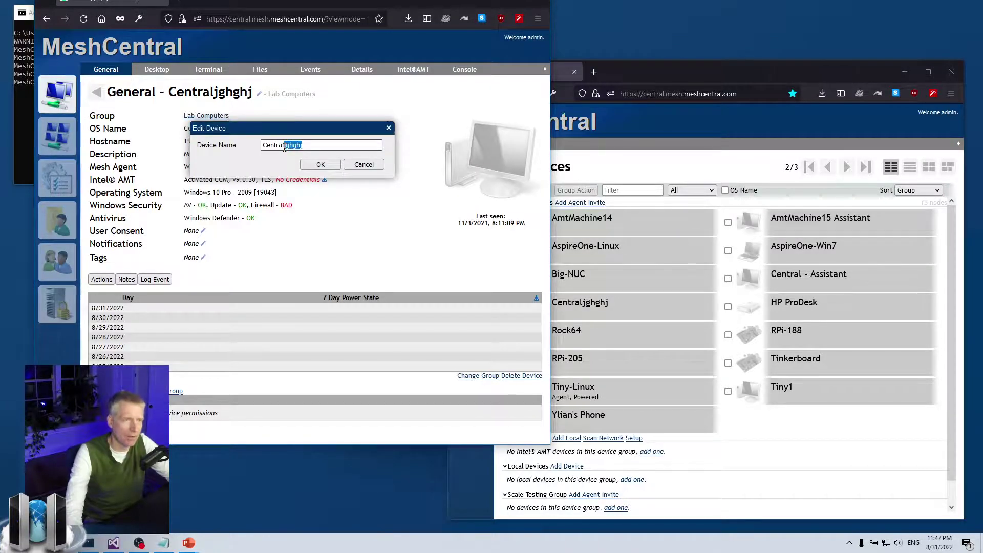
pyautogui.press('BackSpace')
pyautogui.click(311, 165)
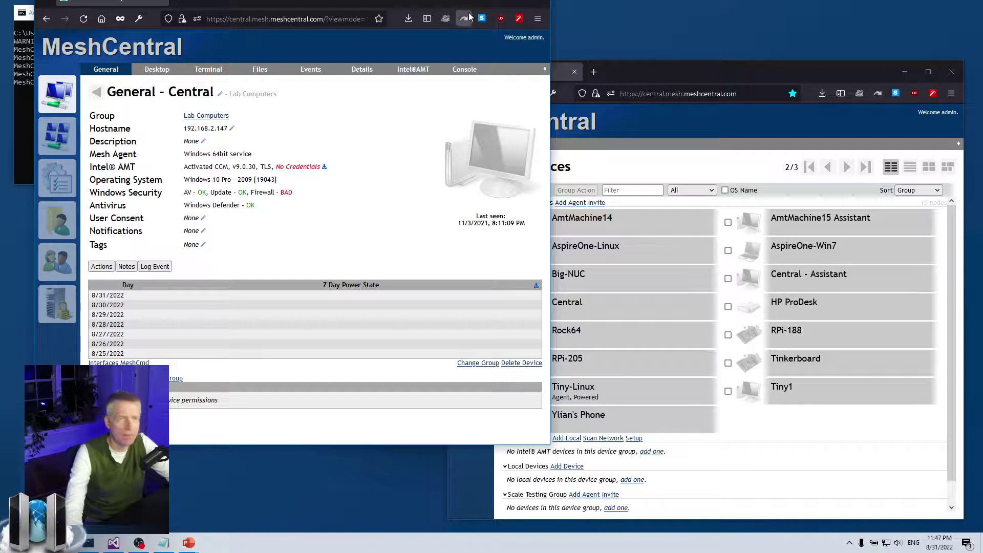
pyautogui.click(530, 4)
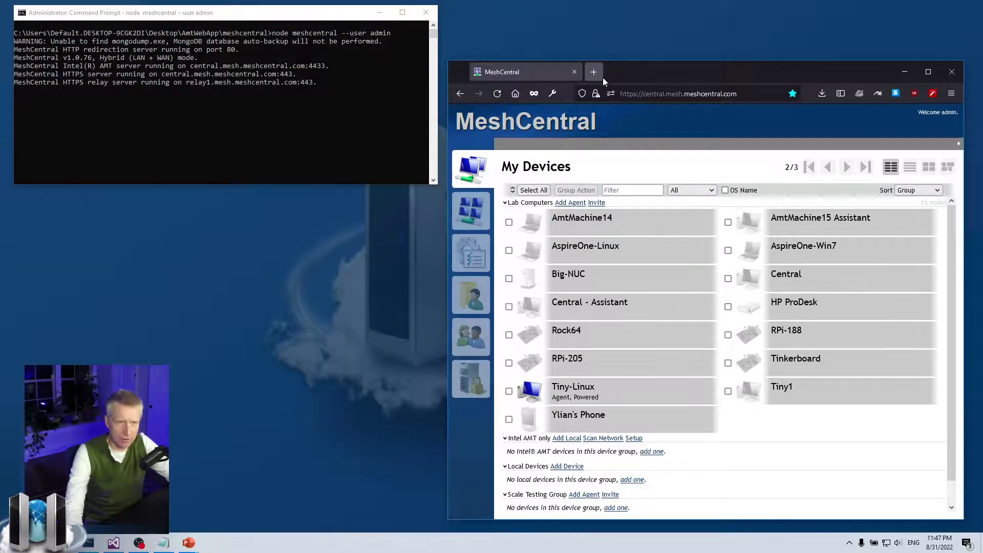
# Load the mobile site in a new browser tab by appending ?mobile=1 to the URL
pyautogui.rightClick(544, 73)
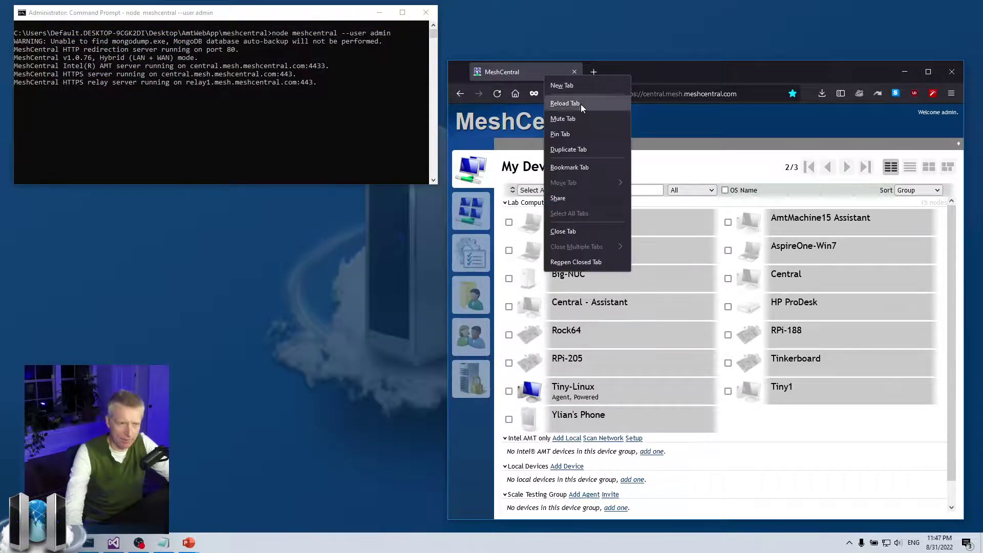
pyautogui.press('Escape')
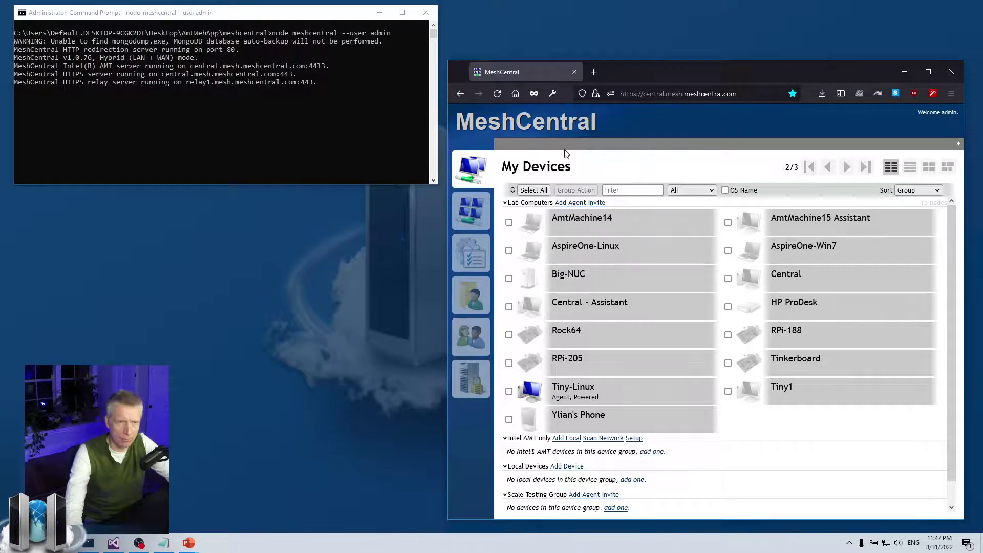
pyautogui.click(596, 71)
pyautogui.click(759, 94)
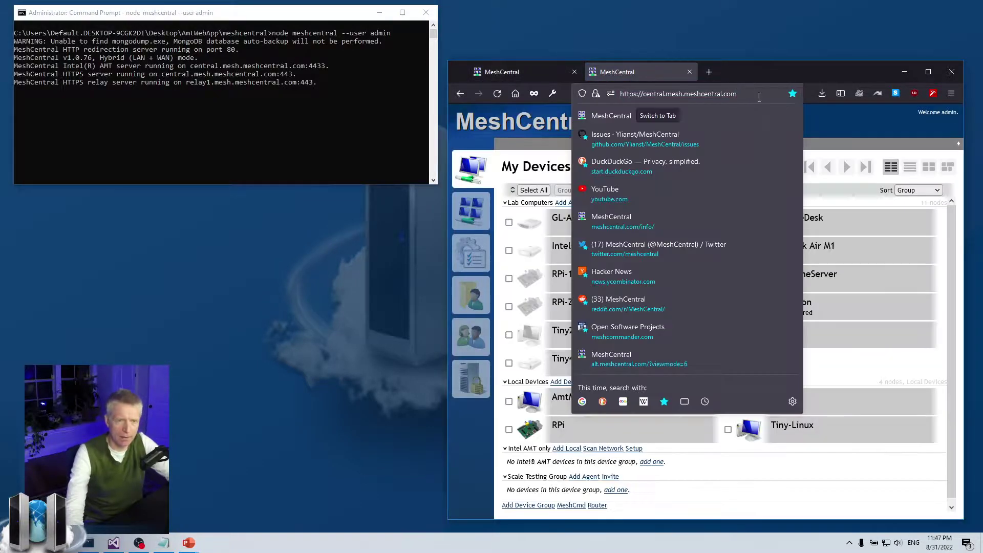
pyautogui.write('?mobil')
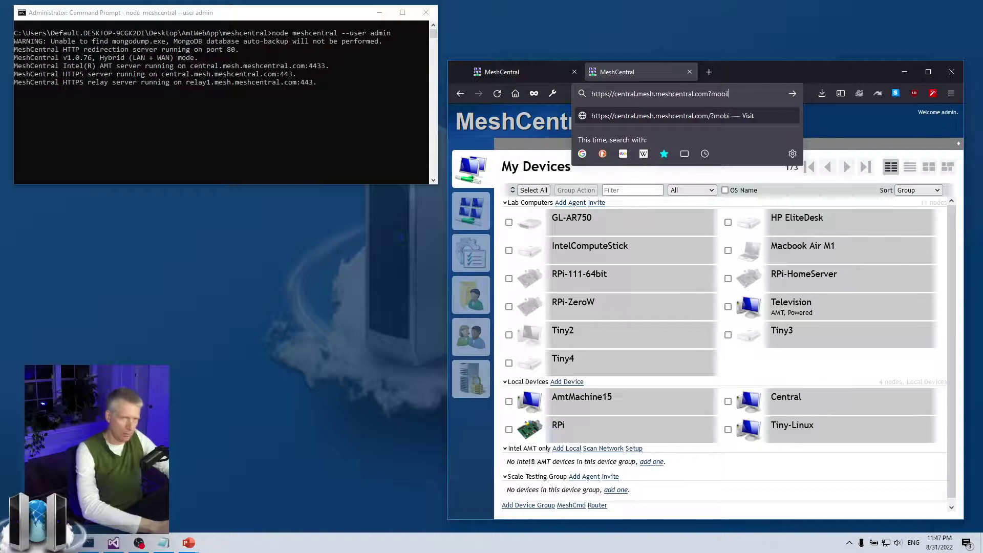
pyautogui.write('e=1')
pyautogui.press('Return')
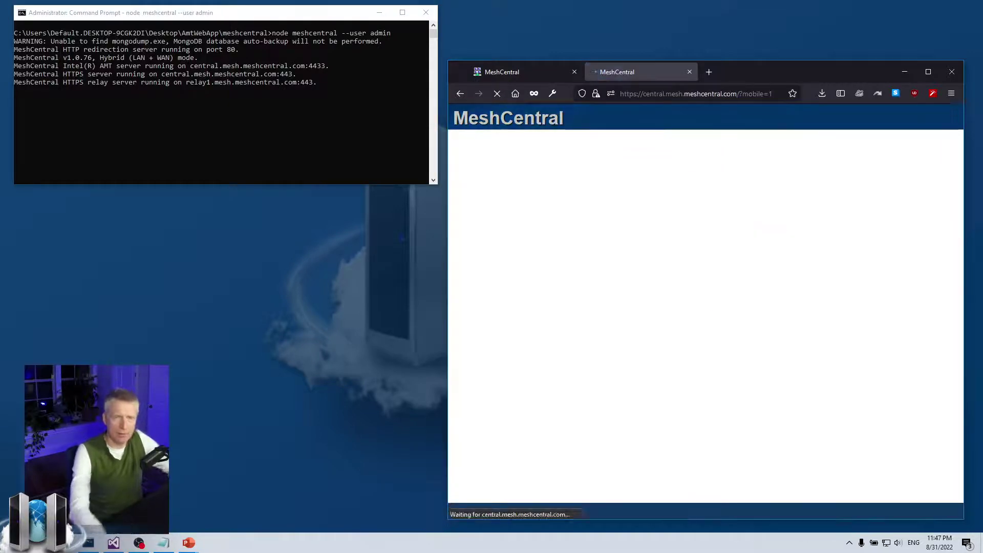
# Pull the mobile tab into its own window and shrink it to a phone-sized shape
pyautogui.moveTo(644, 73); pyautogui.dragTo(335, 48)
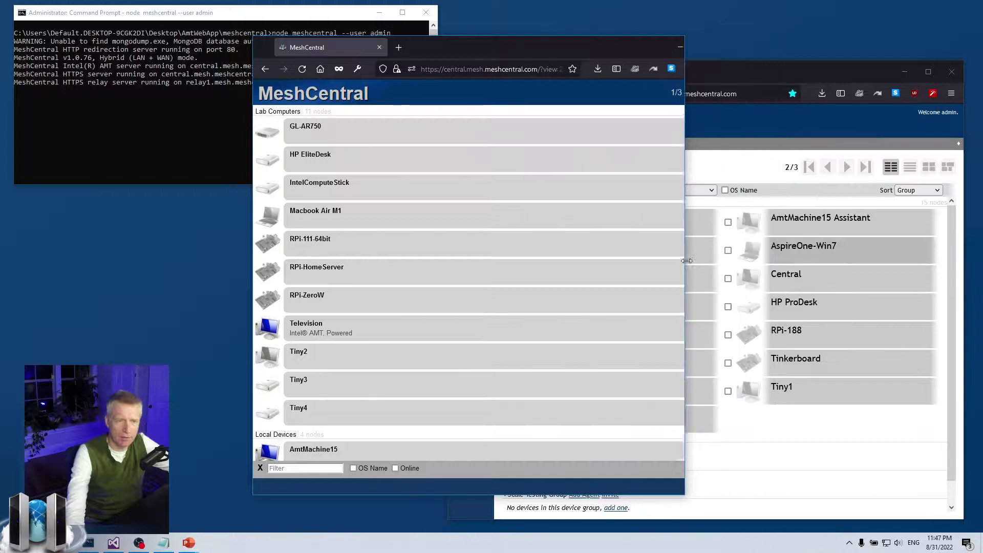
pyautogui.moveTo(768, 258); pyautogui.dragTo(523, 258)
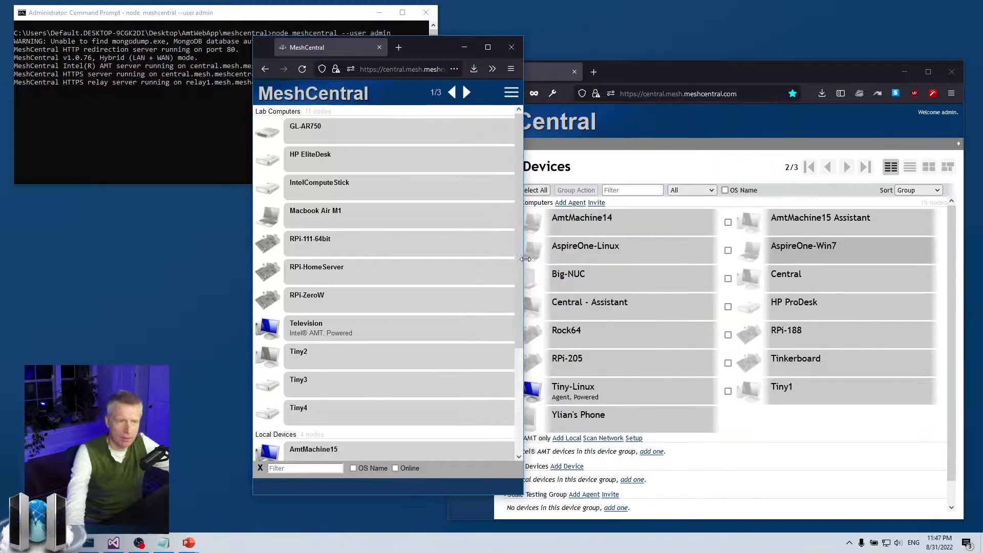
pyautogui.moveTo(377, 497); pyautogui.dragTo(377, 450)
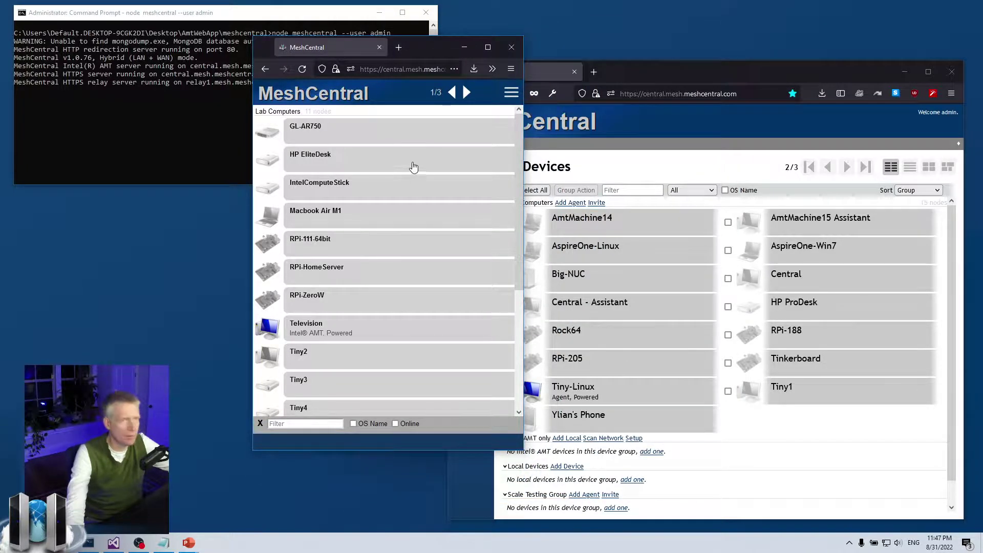
pyautogui.moveTo(420, 63); pyautogui.dragTo(358, 114)
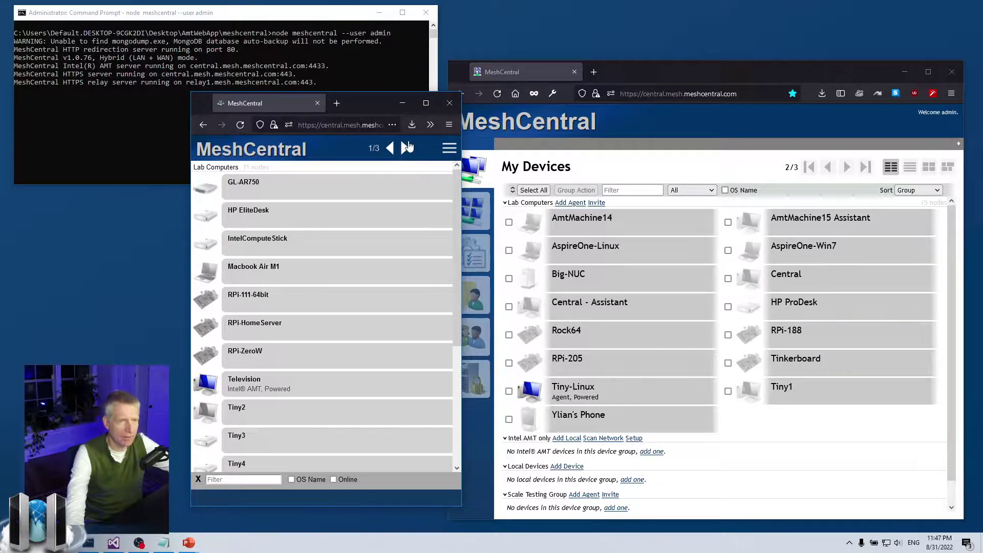
# Page the mobile device list forward, back, then on to page 3 of 3
pyautogui.click(404, 148)
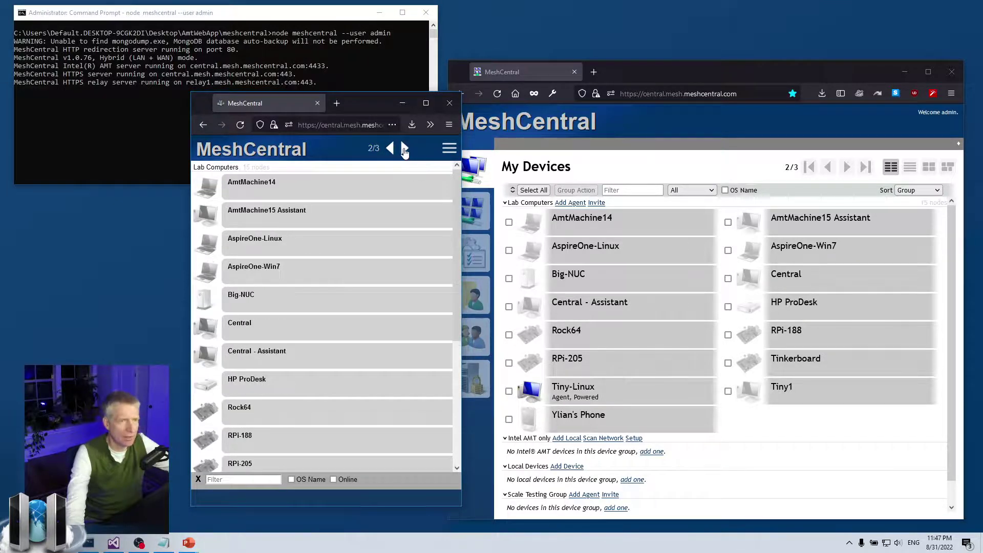
pyautogui.click(388, 150)
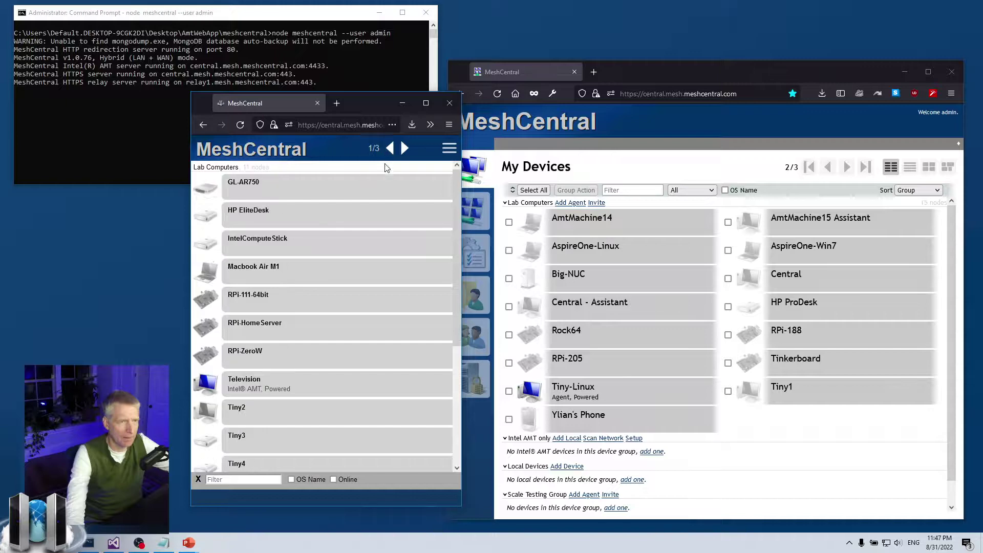
pyautogui.click(405, 148)
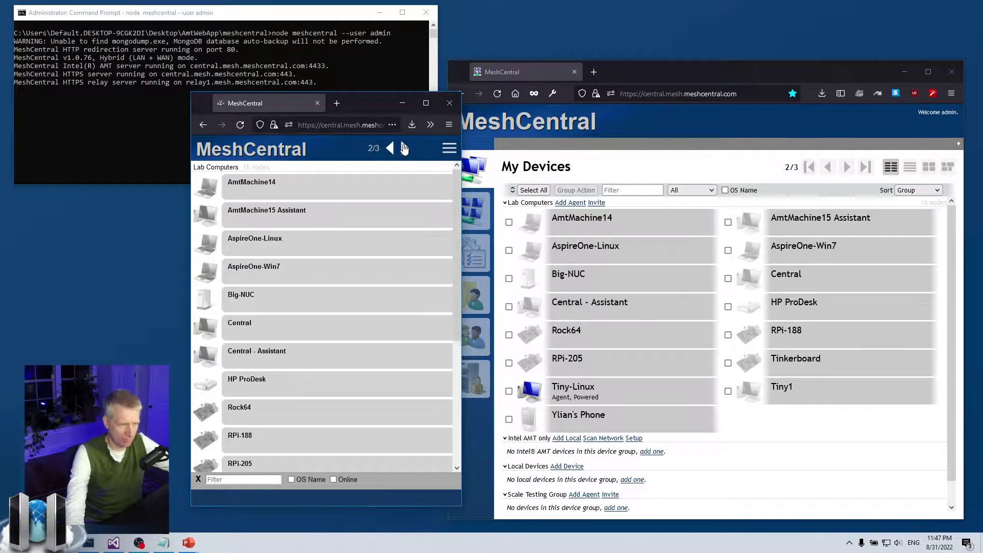
pyautogui.click(405, 148)
# Run a brief remote desktop session to AmtMachine15 on the mobile site, then close that window
pyautogui.click(274, 400)
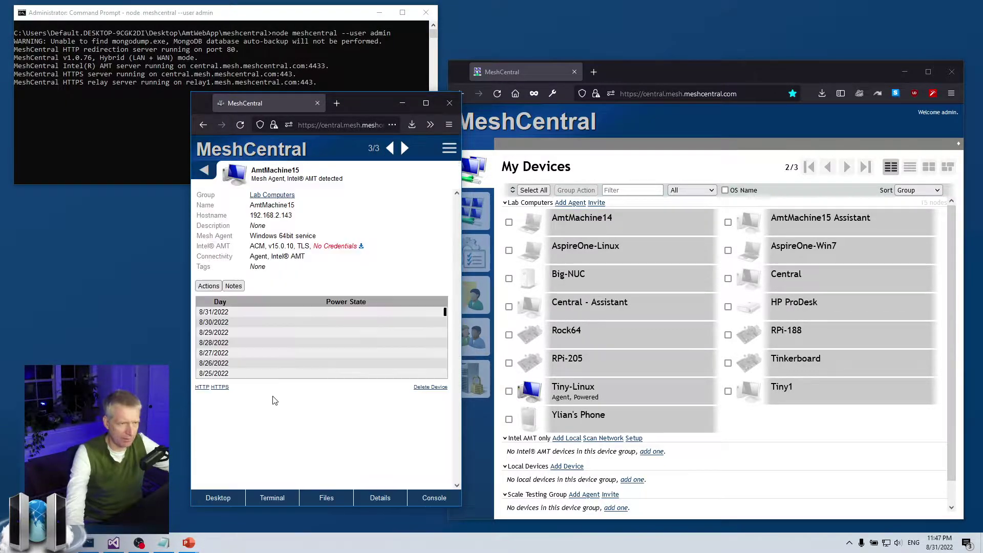
pyautogui.click(219, 498)
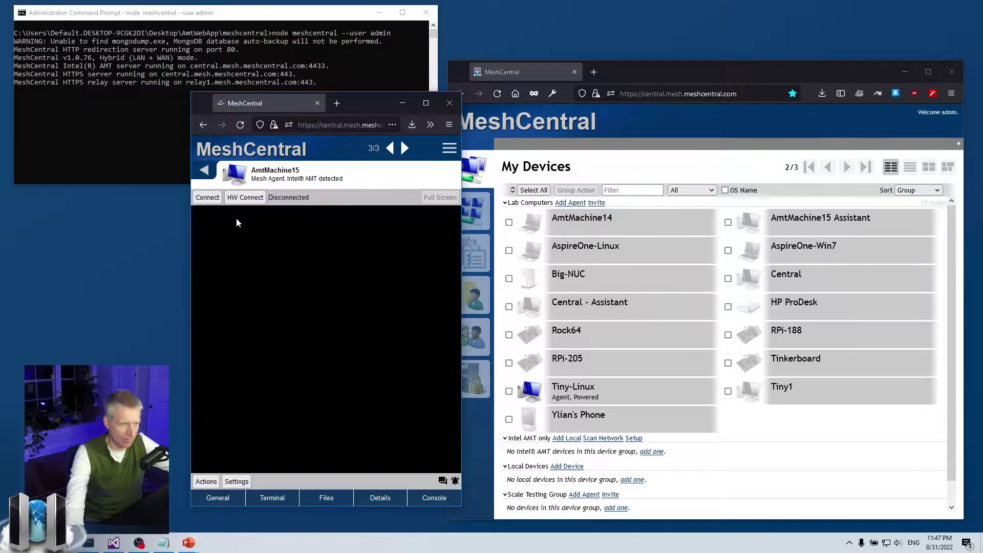
pyautogui.click(206, 197)
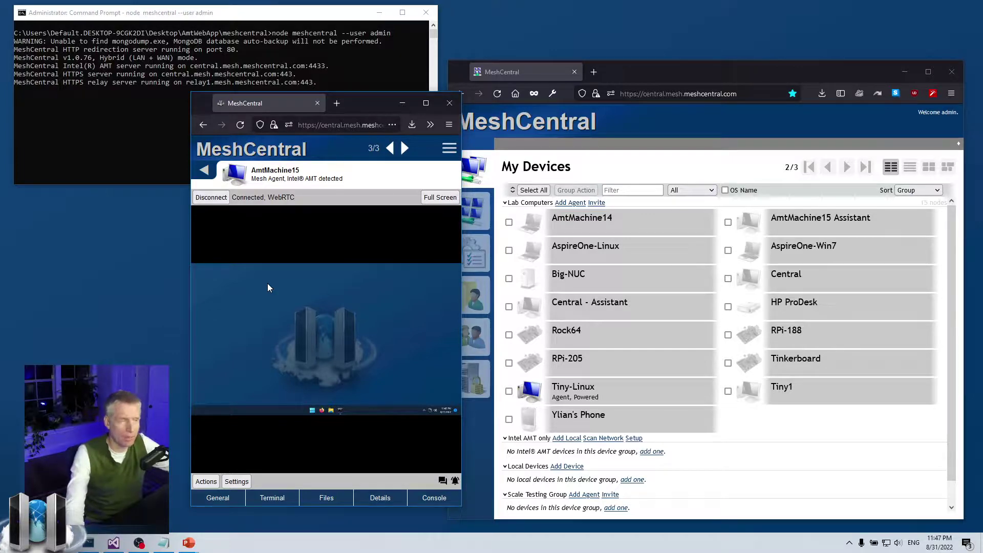
pyautogui.click(212, 197)
pyautogui.click(389, 148)
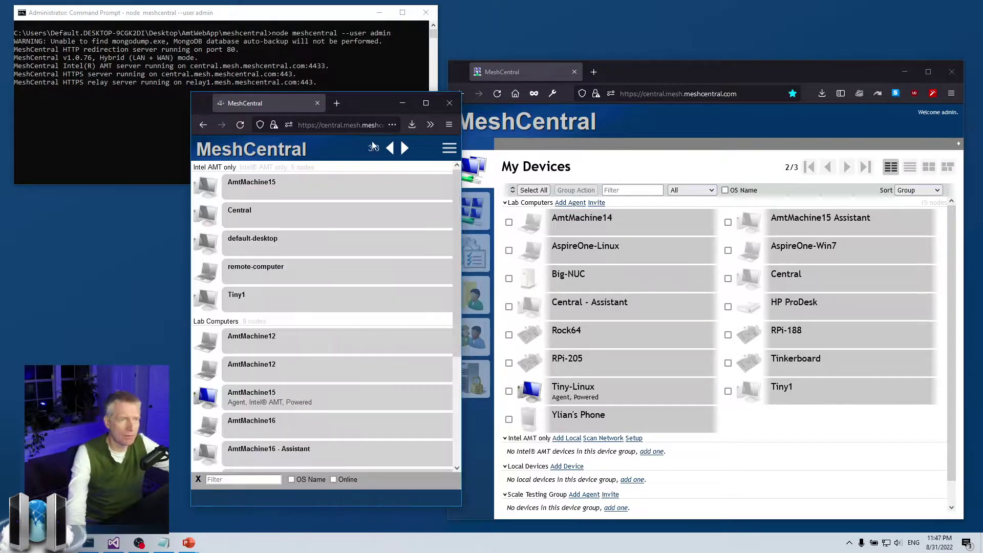
pyautogui.click(451, 104)
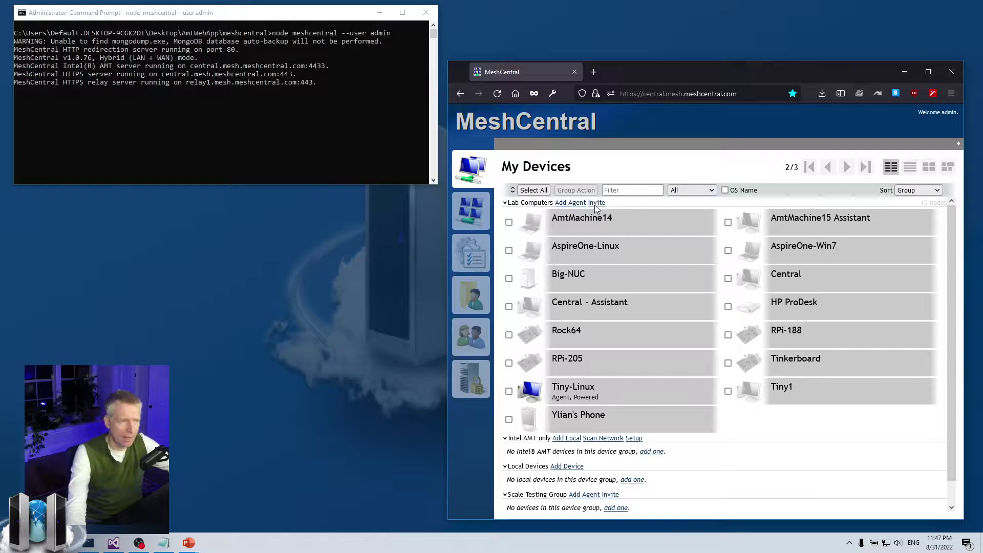